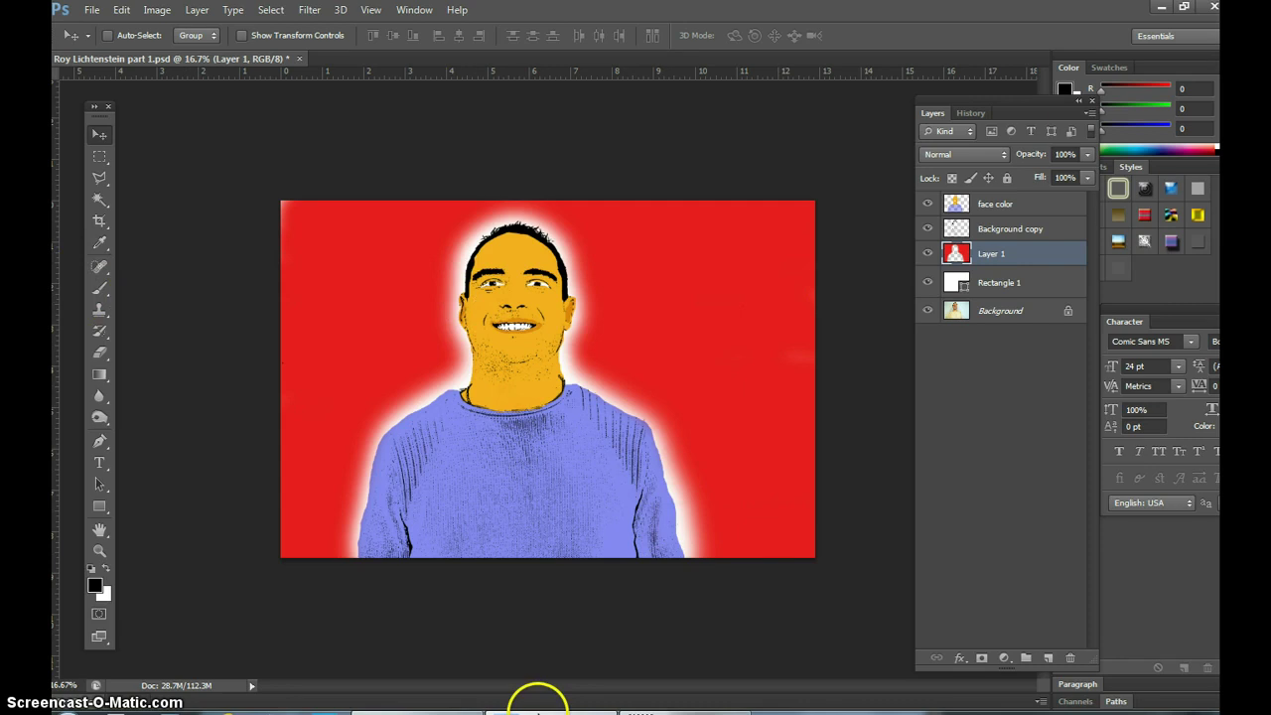
Step: Look over the Roy Lichtenstein image search results in the browser, and return to the Photoshop portrait
key(alt+Tab)
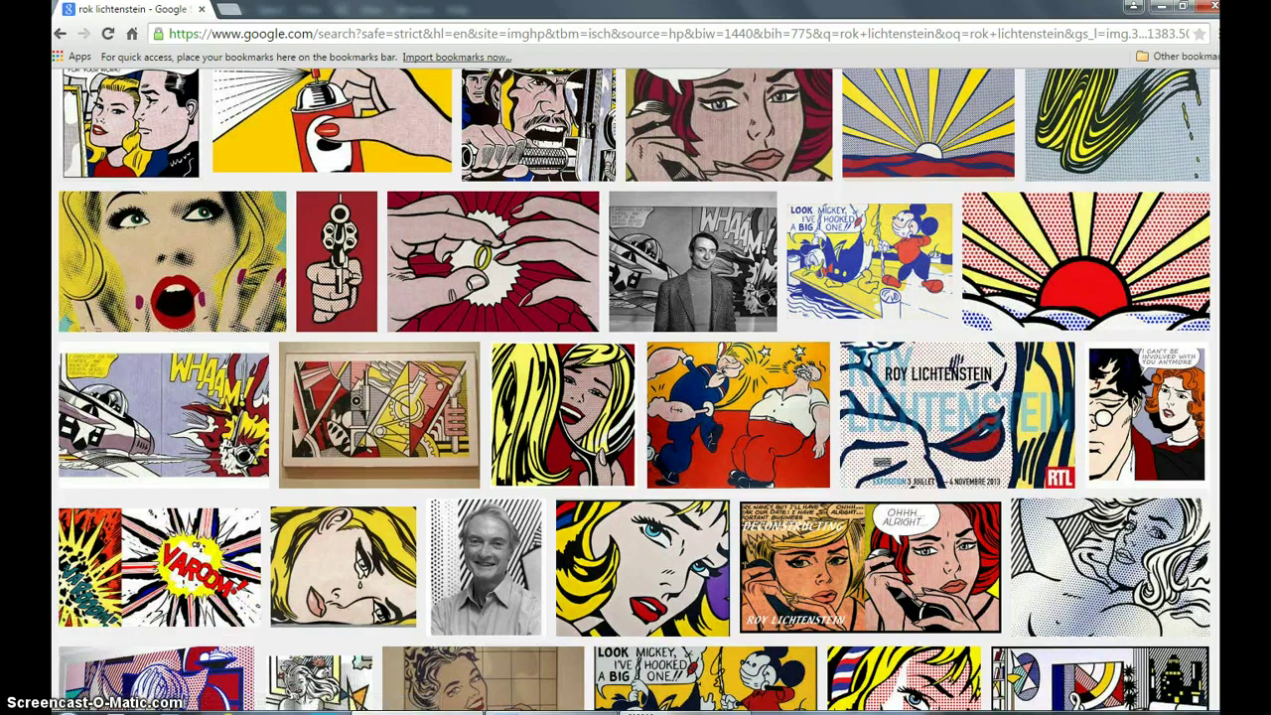
click(1162, 10)
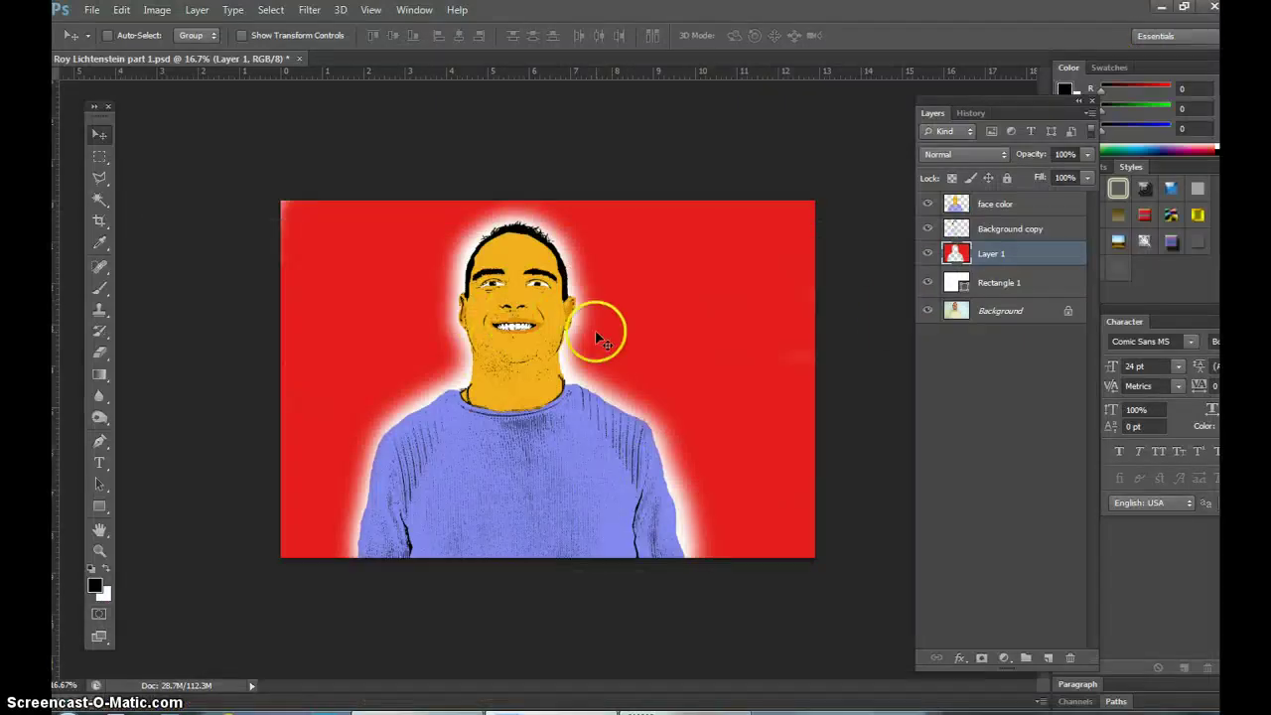
Step: Select a ray-shaped wedge on Layer 1 with the Polygonal Lasso, from the image's upper-left corner to the man's head
click(101, 178)
click(182, 193)
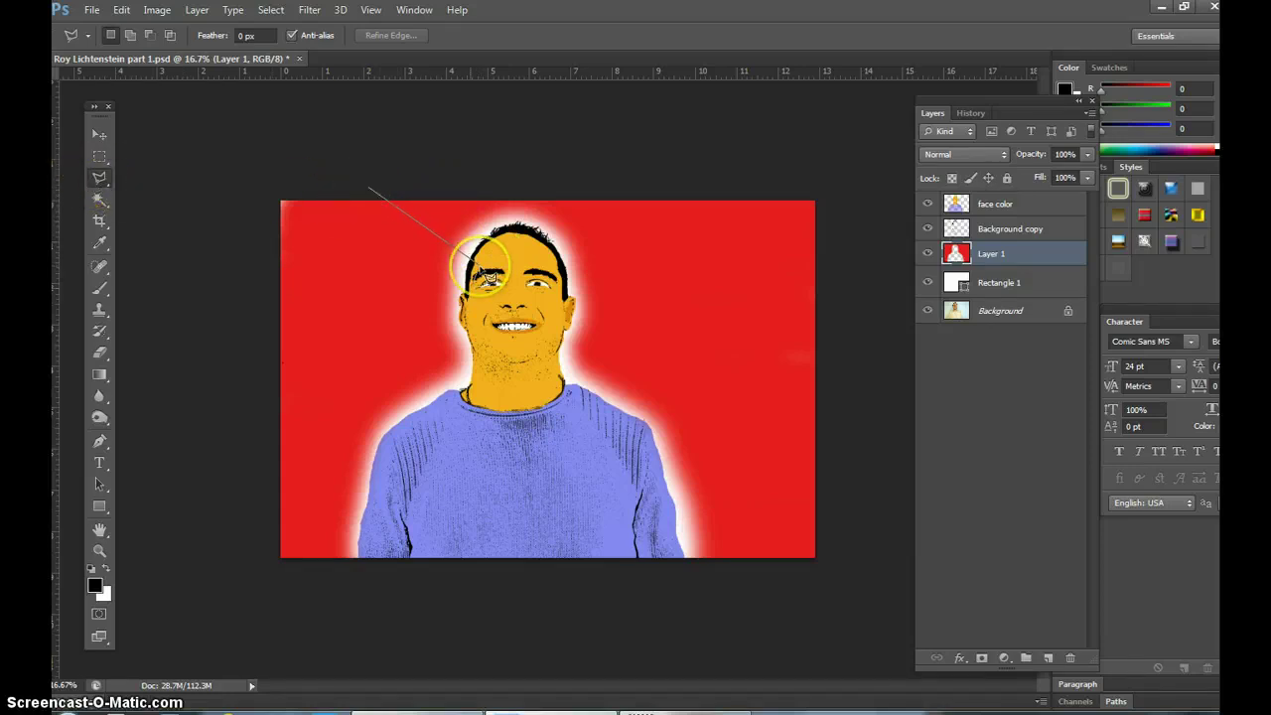
click(487, 275)
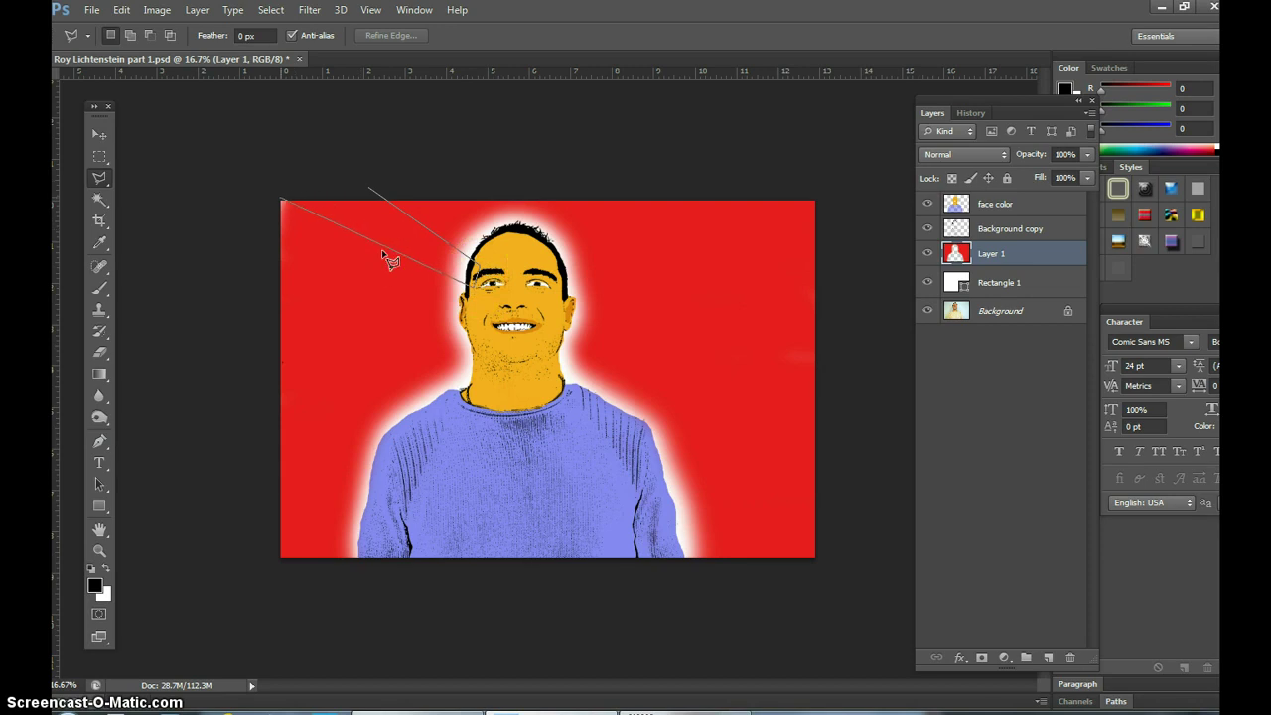
click(257, 195)
double_click(355, 176)
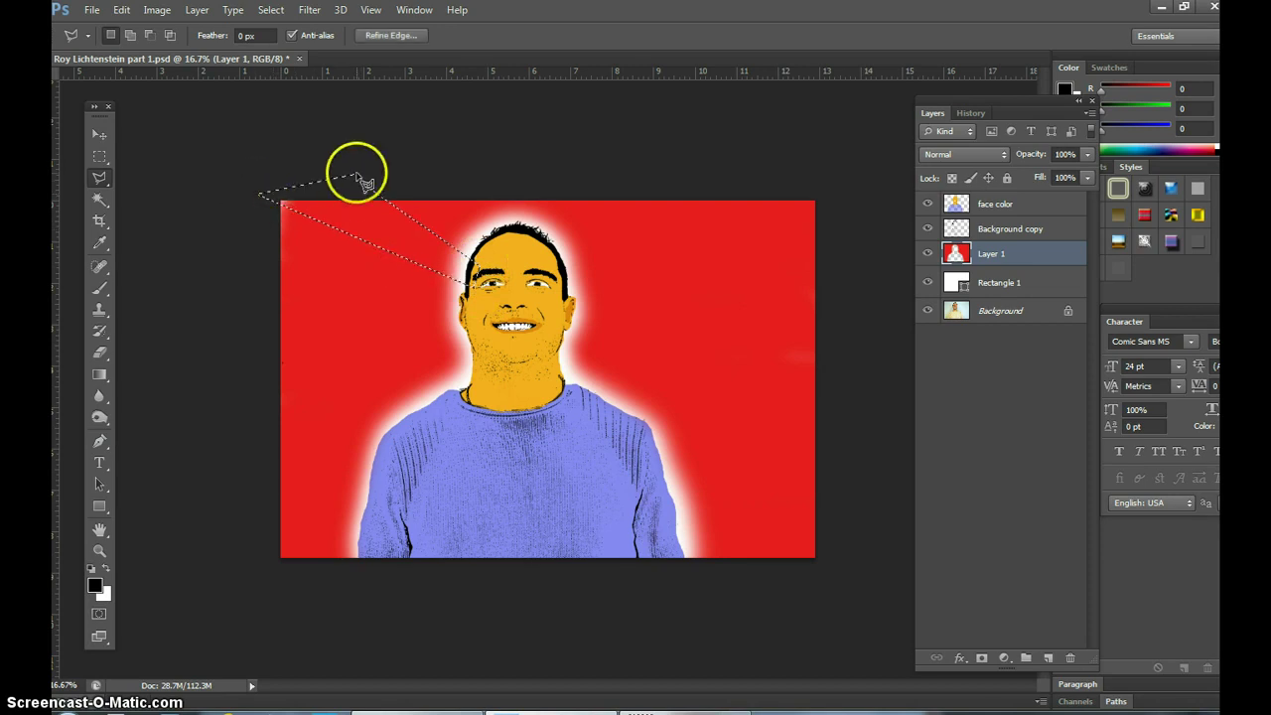
Step: Fill the selected wedge with a custom bright blue in Normal mode at 100% opacity, and deselect it
click(120, 10)
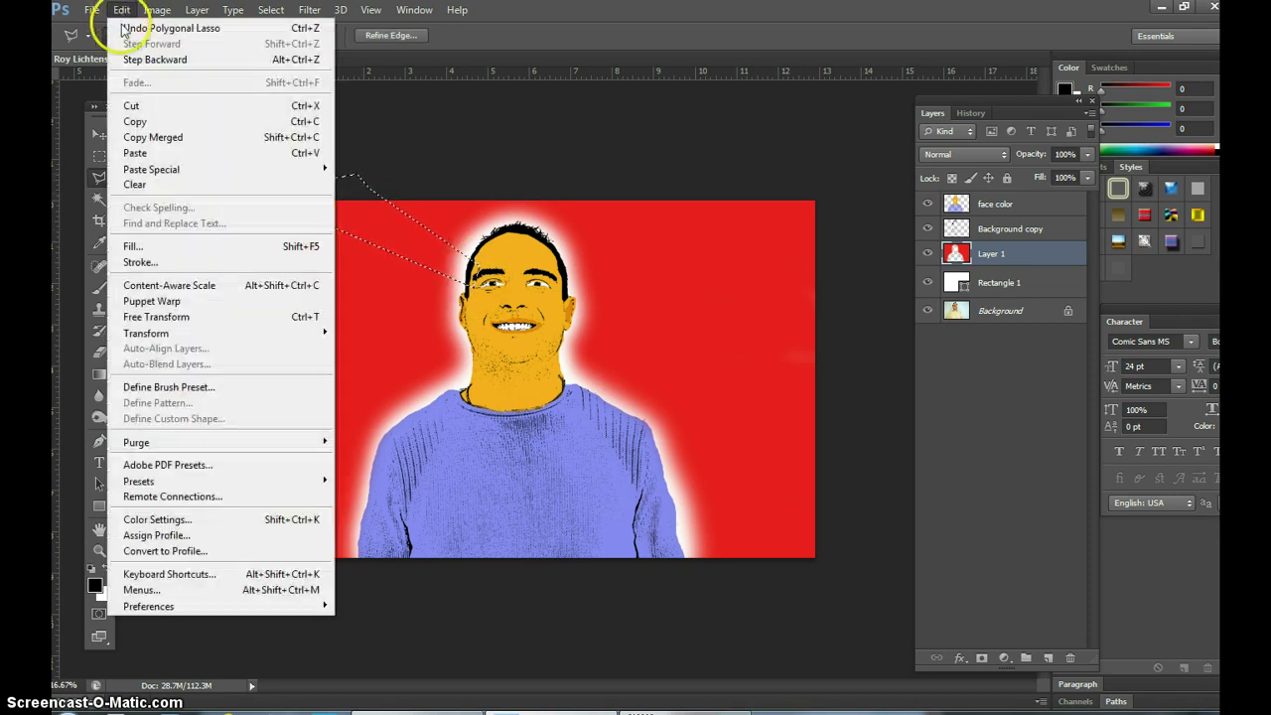
click(147, 250)
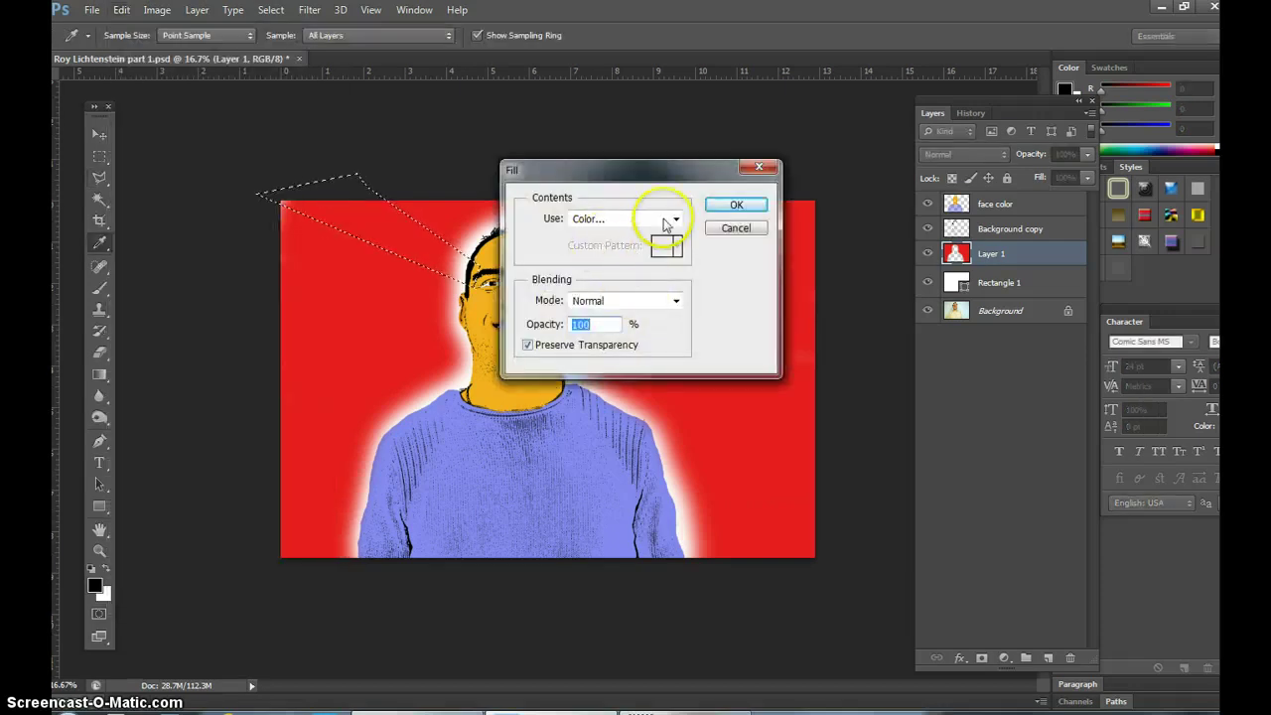
click(677, 218)
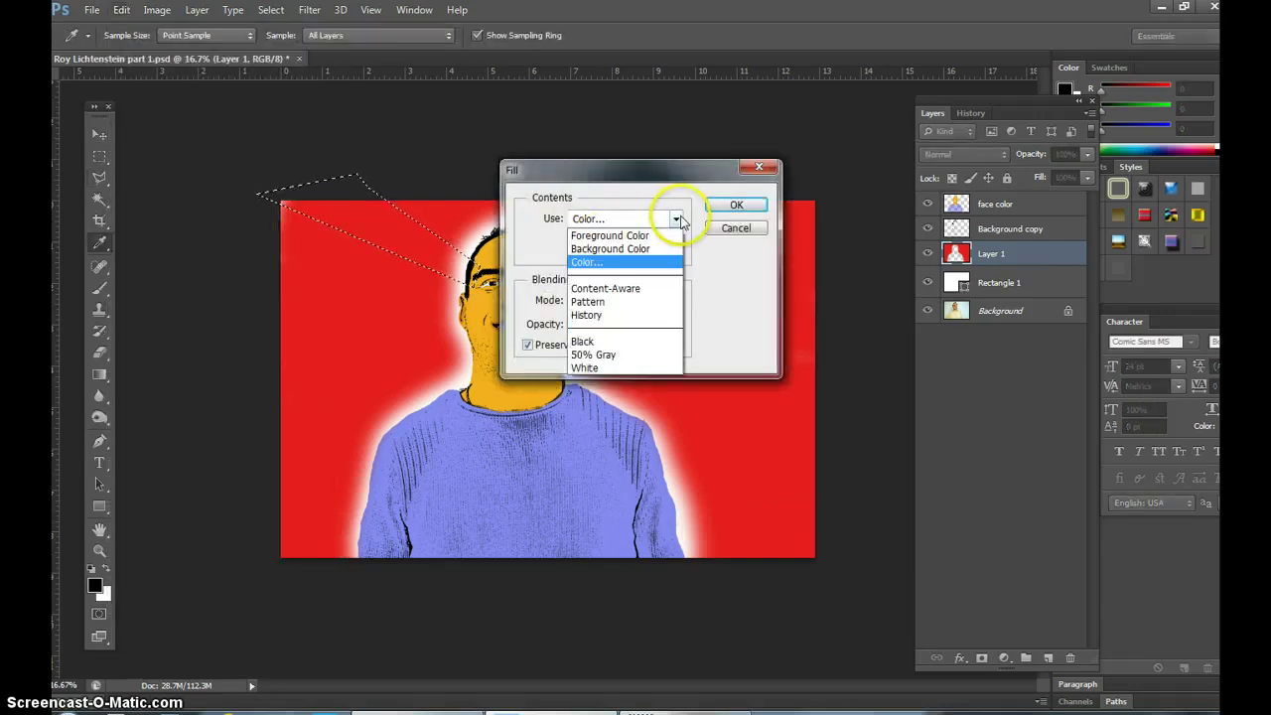
click(597, 263)
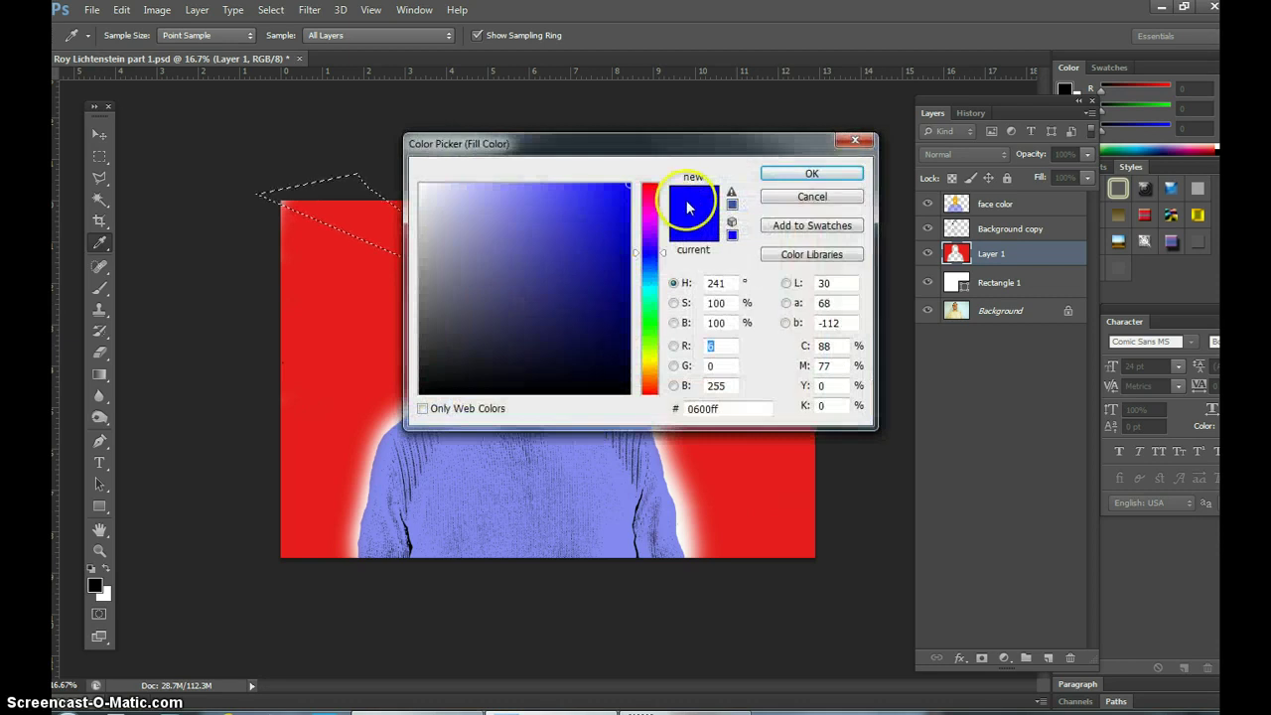
click(622, 192)
click(806, 176)
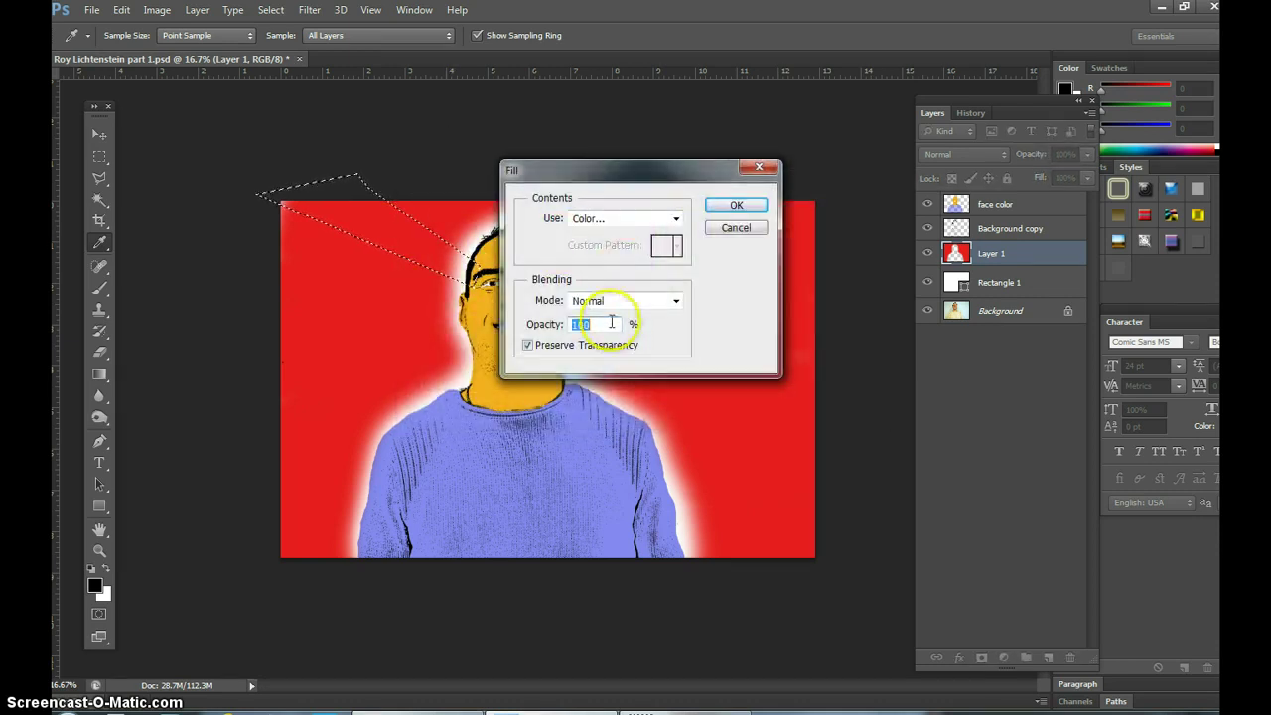
click(737, 206)
key(l)
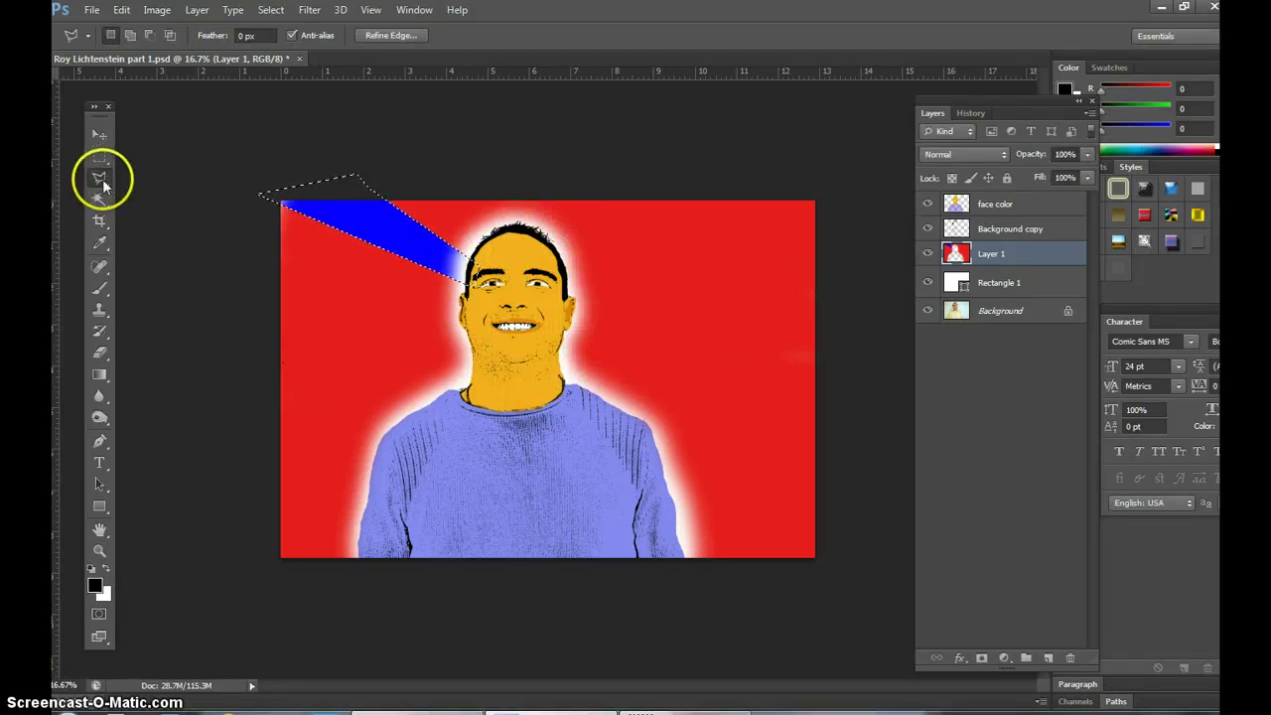
key(ctrl+d)
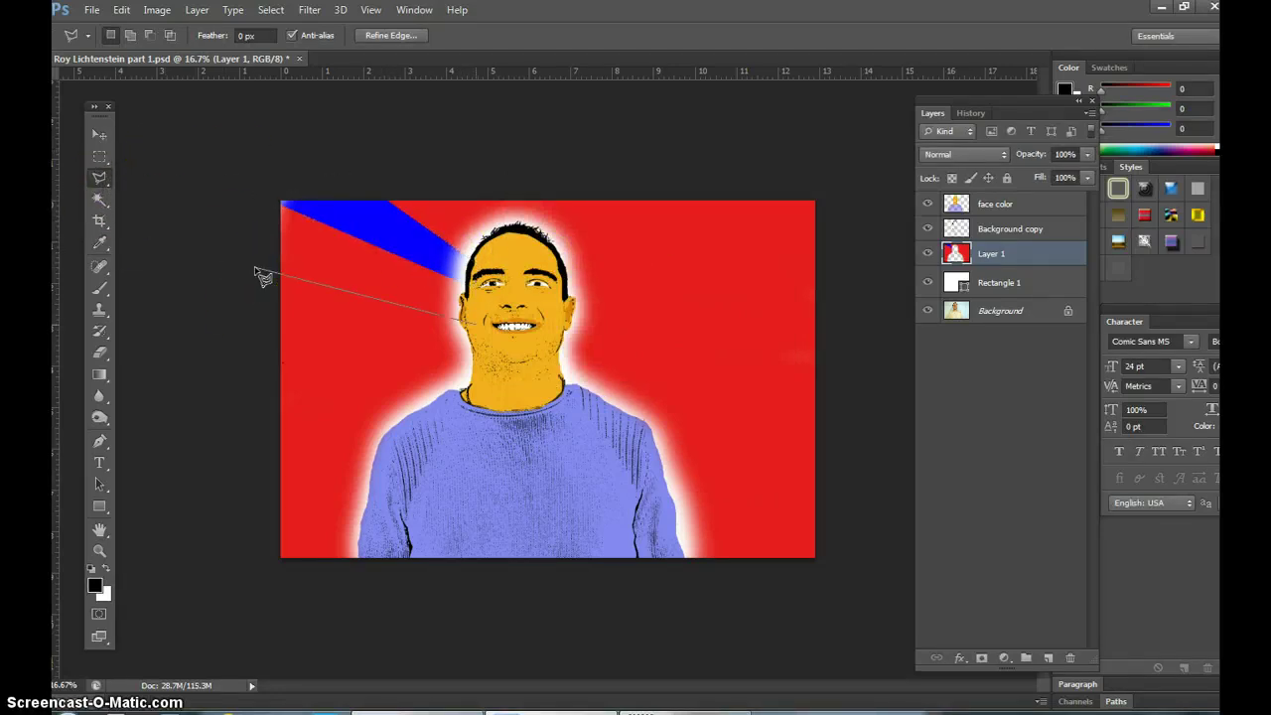
Step: Outline a second ray from the middle of the image's left edge to the cheek, fill it with the same blue, and deselect
click(473, 350)
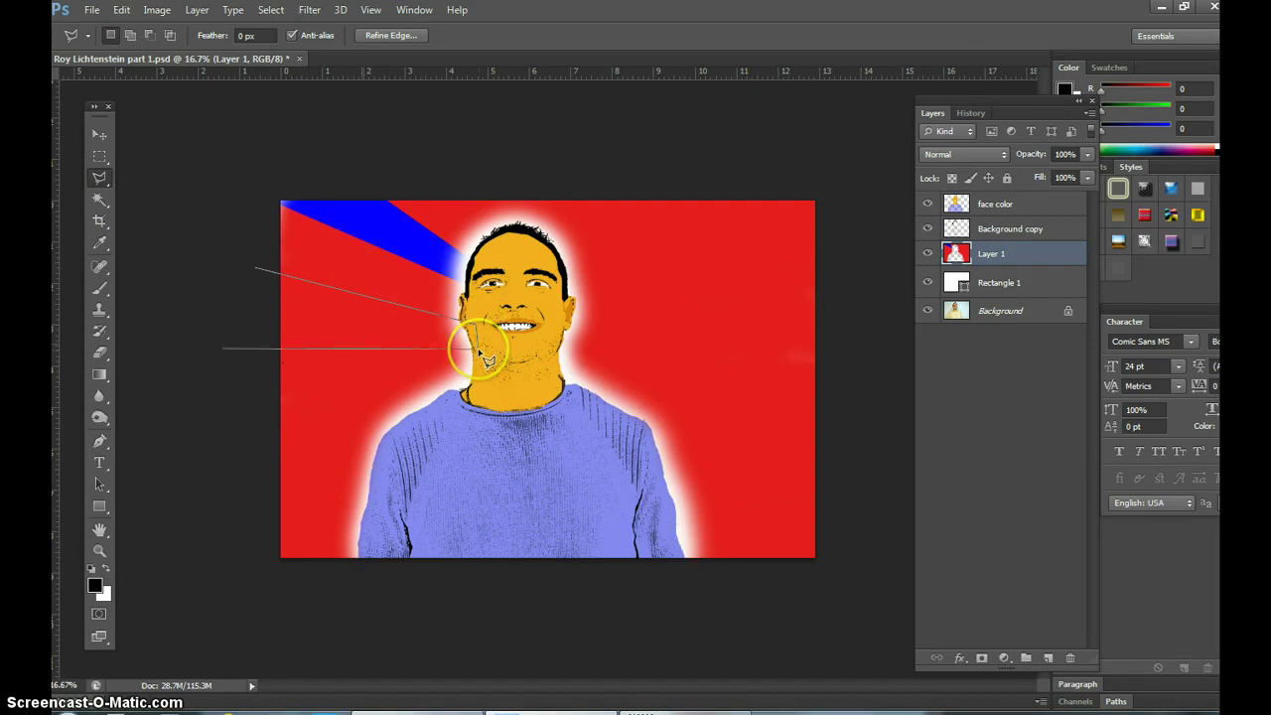
click(221, 344)
click(229, 278)
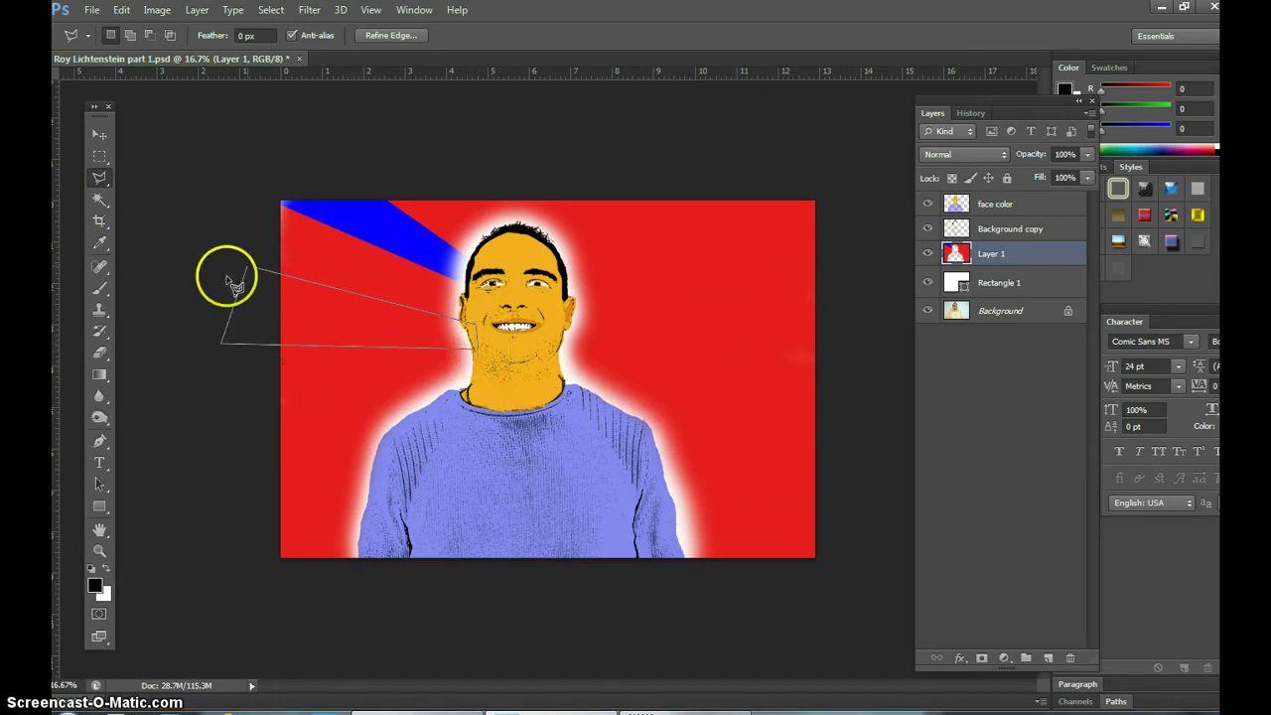
double_click(244, 241)
click(121, 9)
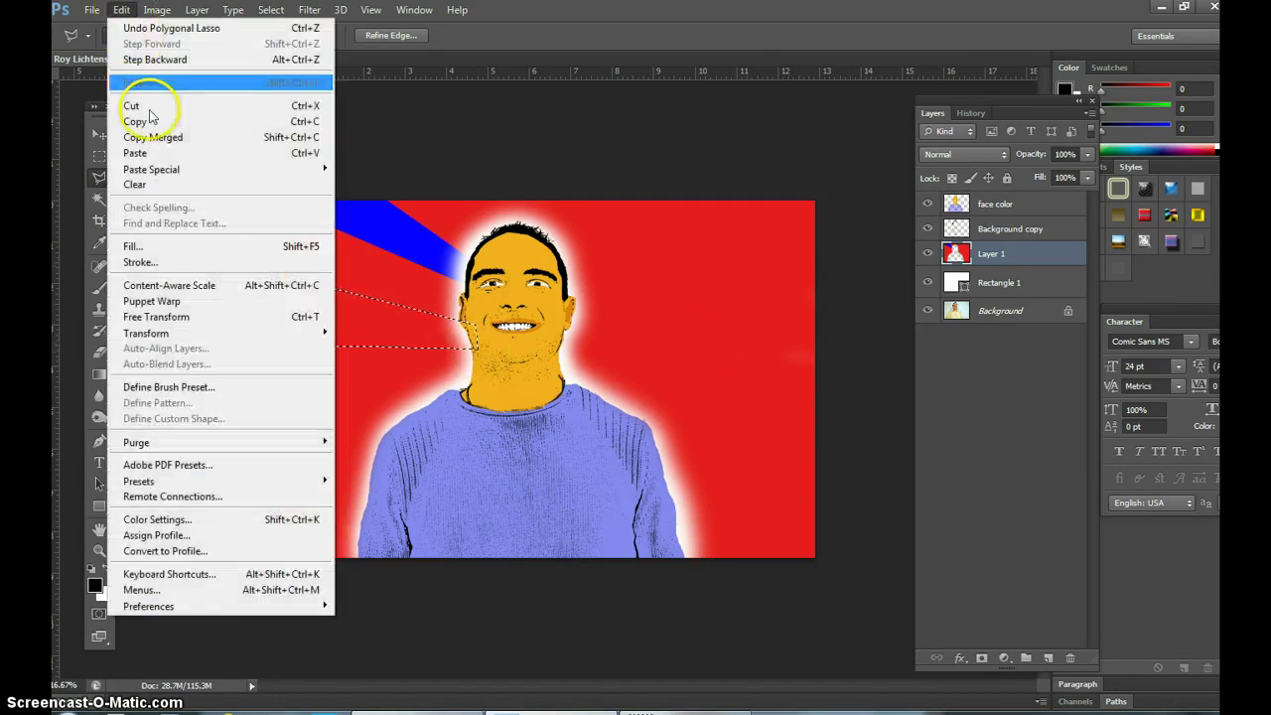
click(139, 250)
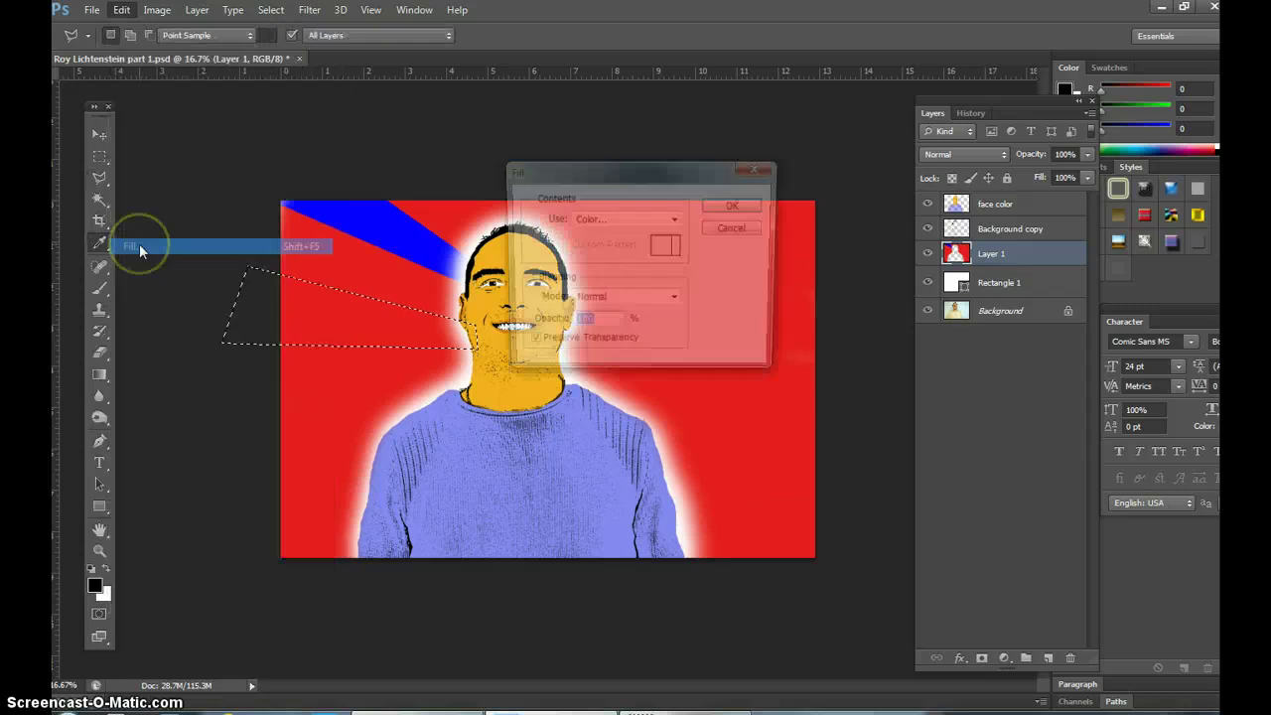
click(732, 205)
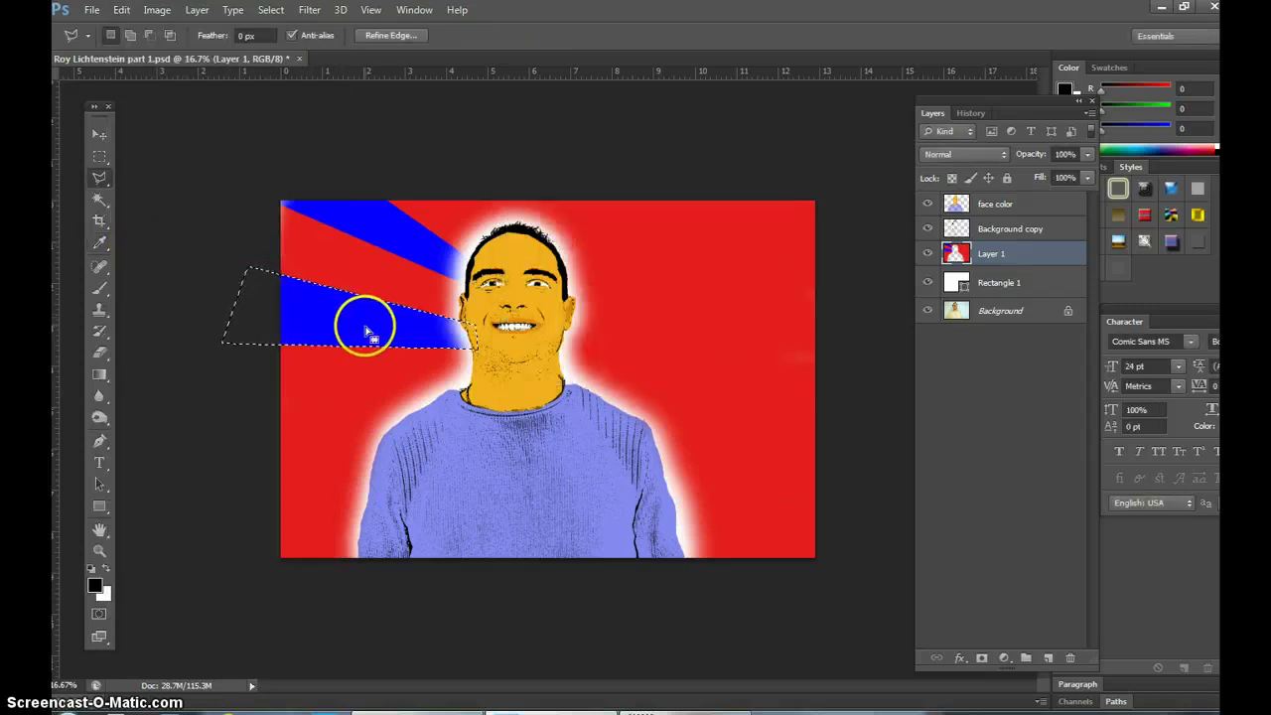
key(ctrl+d)
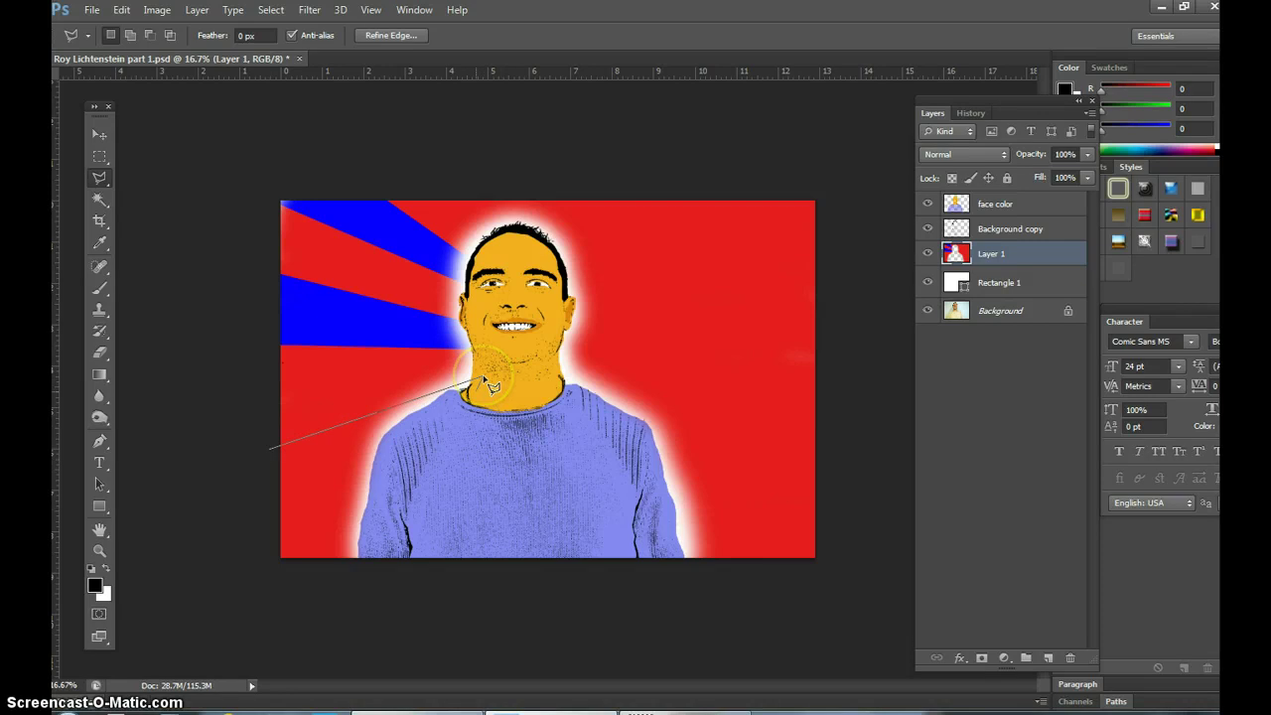
Step: Outline a third ray from the lower left edge of the image to the neck, fill it with the same blue, and deselect
click(425, 429)
click(248, 528)
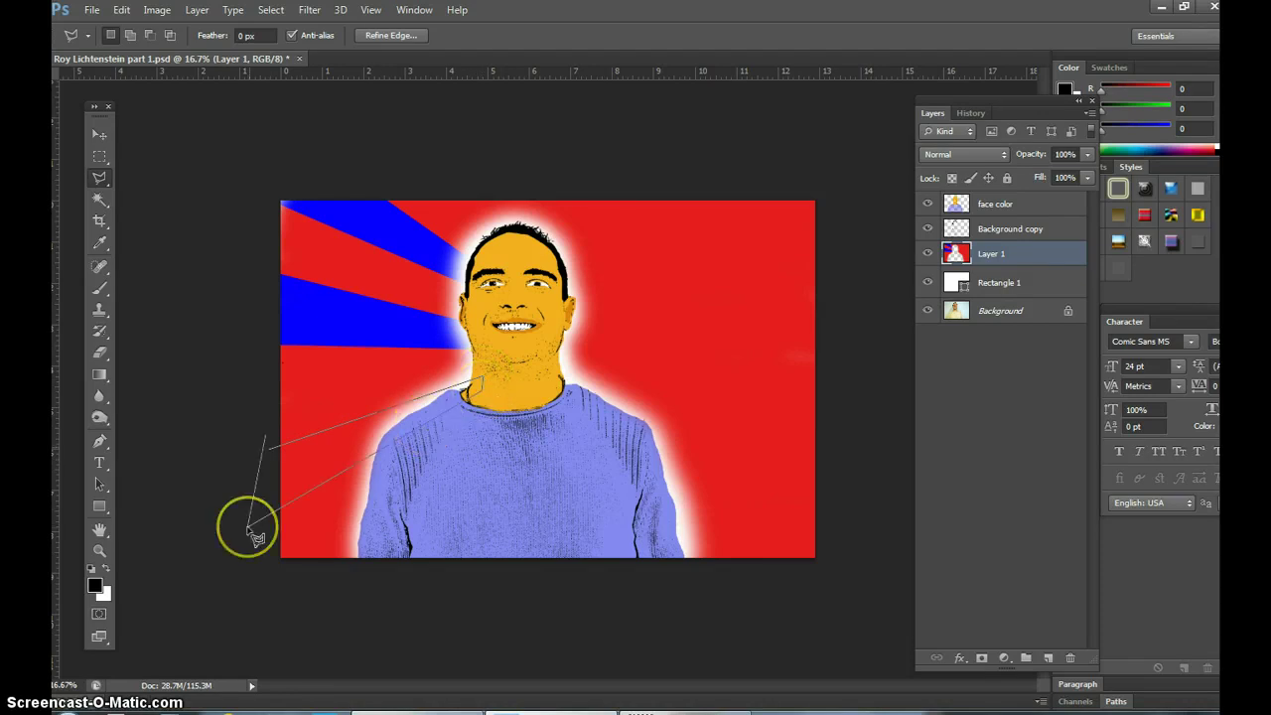
double_click(261, 446)
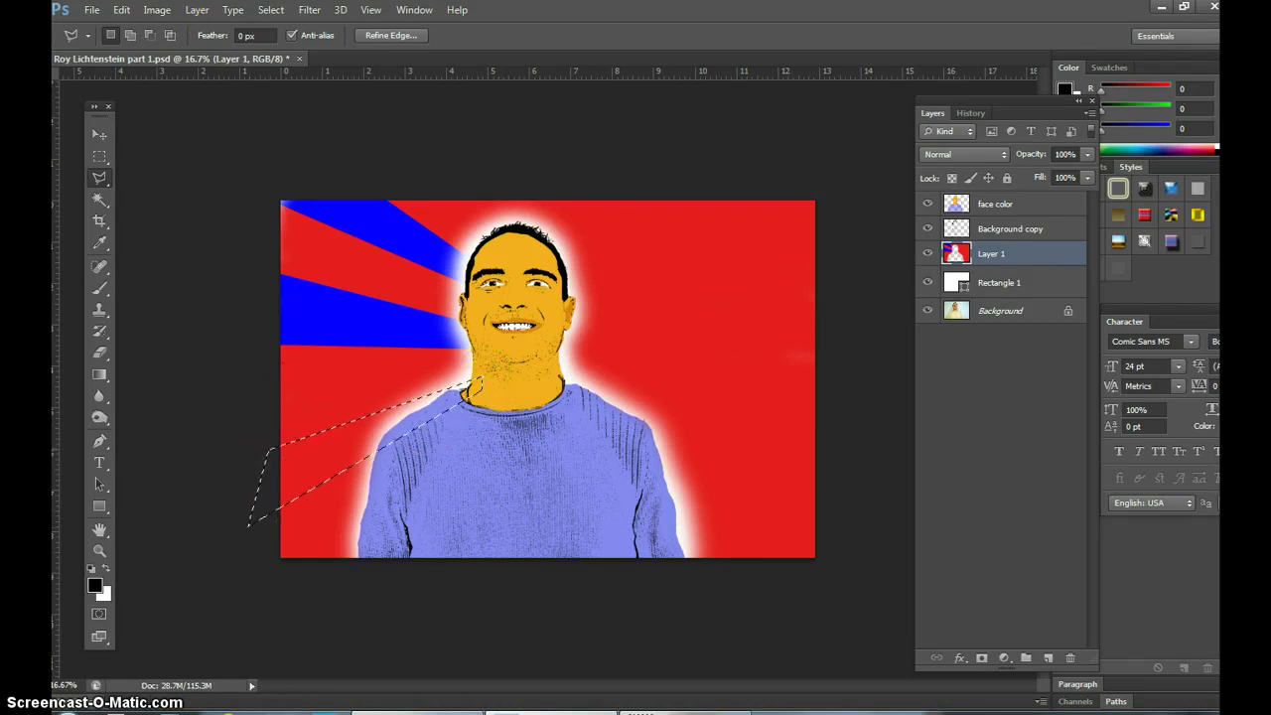
click(123, 10)
click(133, 246)
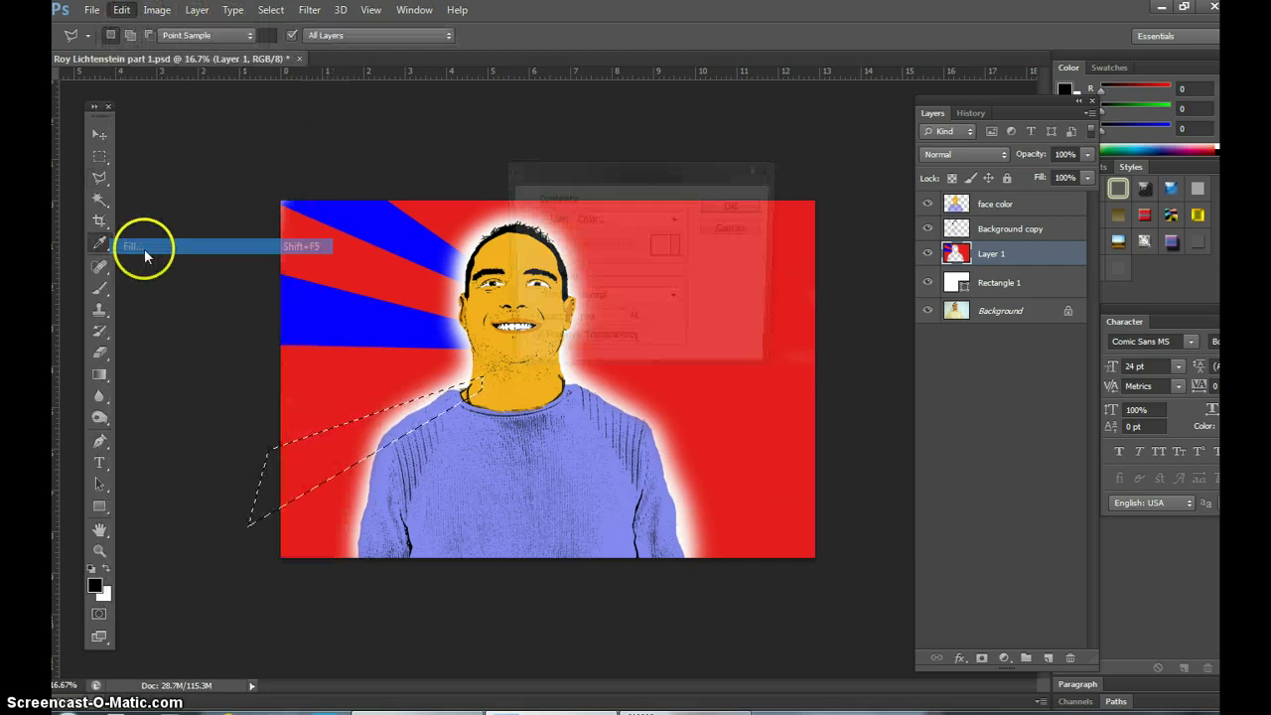
click(736, 207)
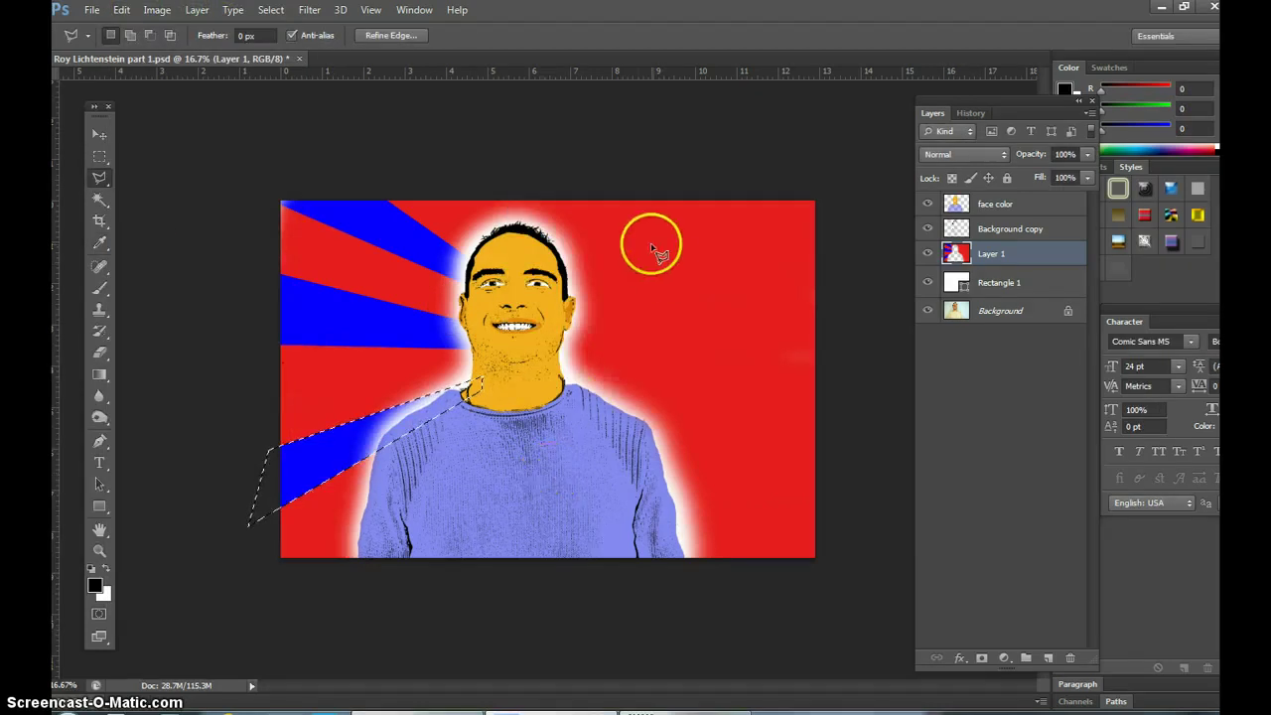
key(ctrl+d)
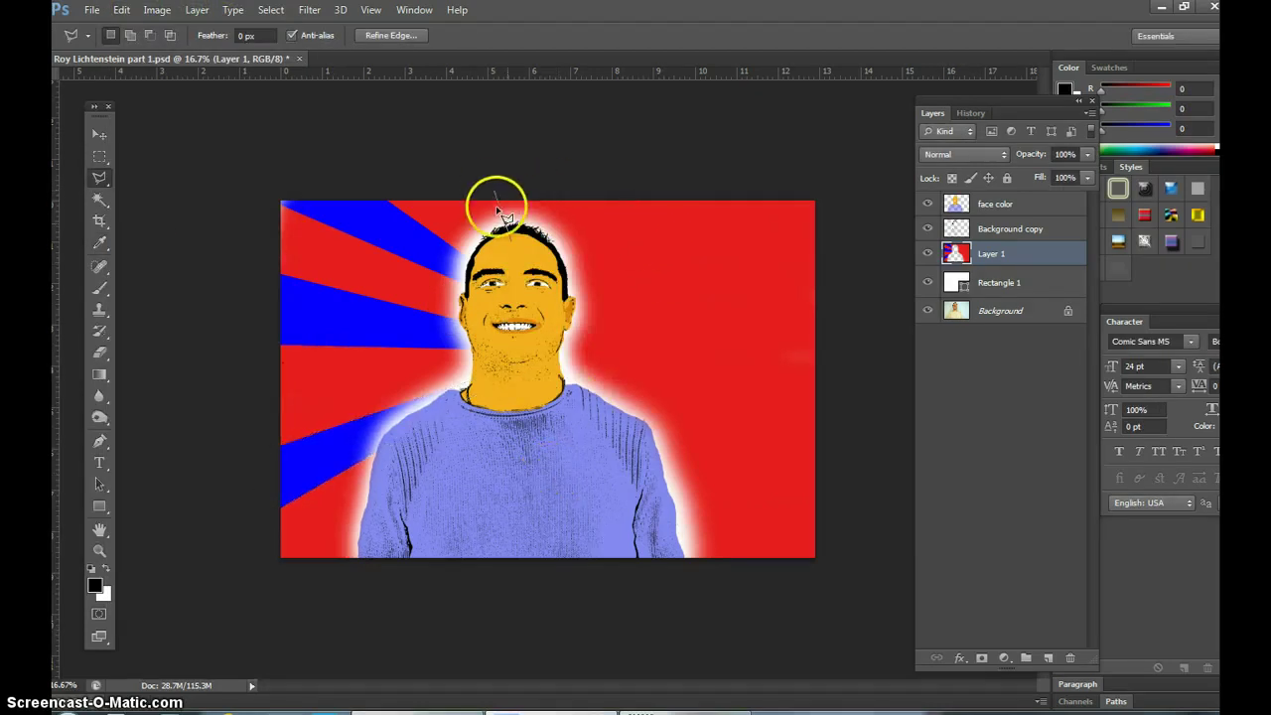
Step: Outline a short ray between the top of the hair and the image's upper edge, and fill it with the same blue
click(505, 236)
click(529, 238)
click(541, 226)
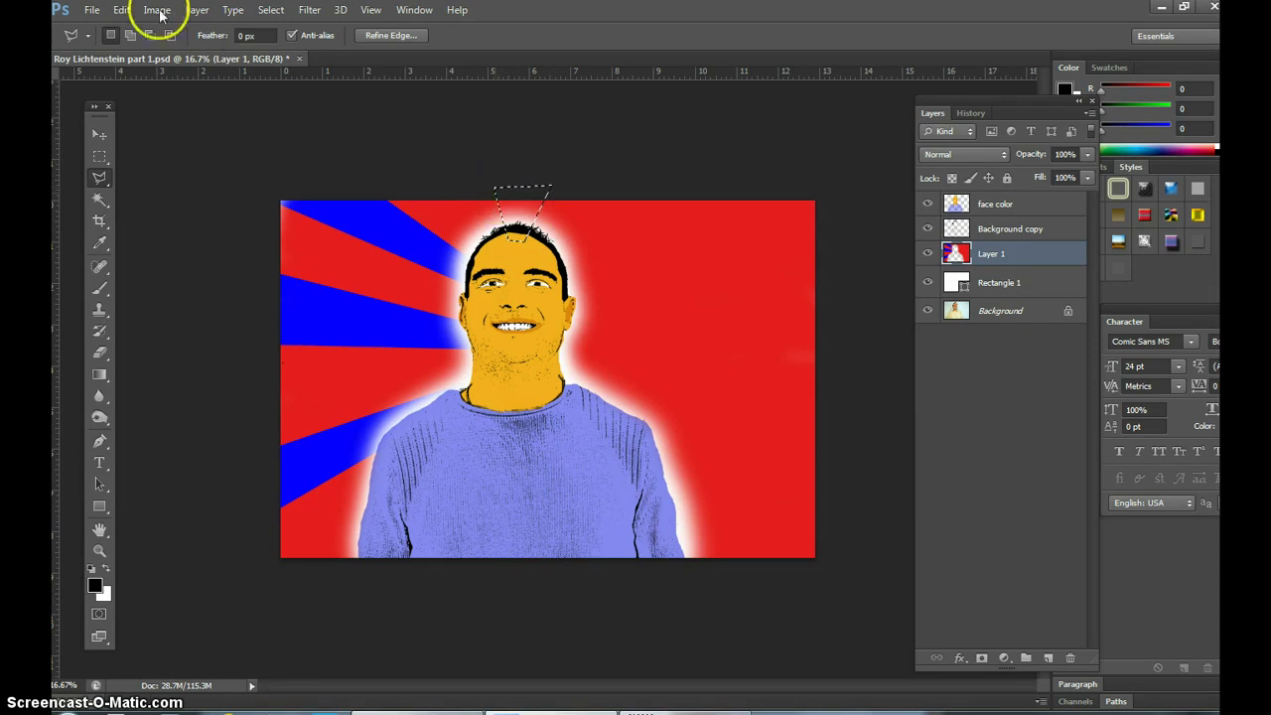
click(121, 10)
click(159, 246)
click(732, 205)
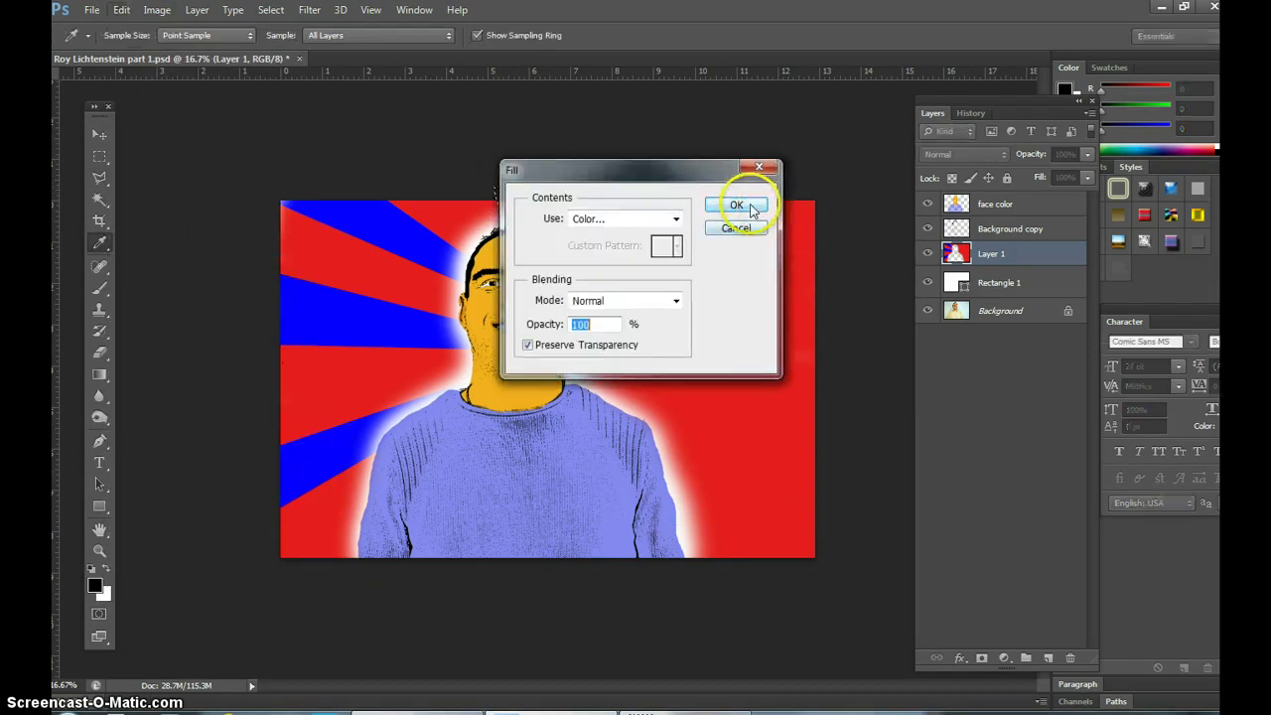
Step: Outline a ray from the right side of the head to the image's upper-right corner, and fill it with the same blue
click(569, 267)
click(563, 288)
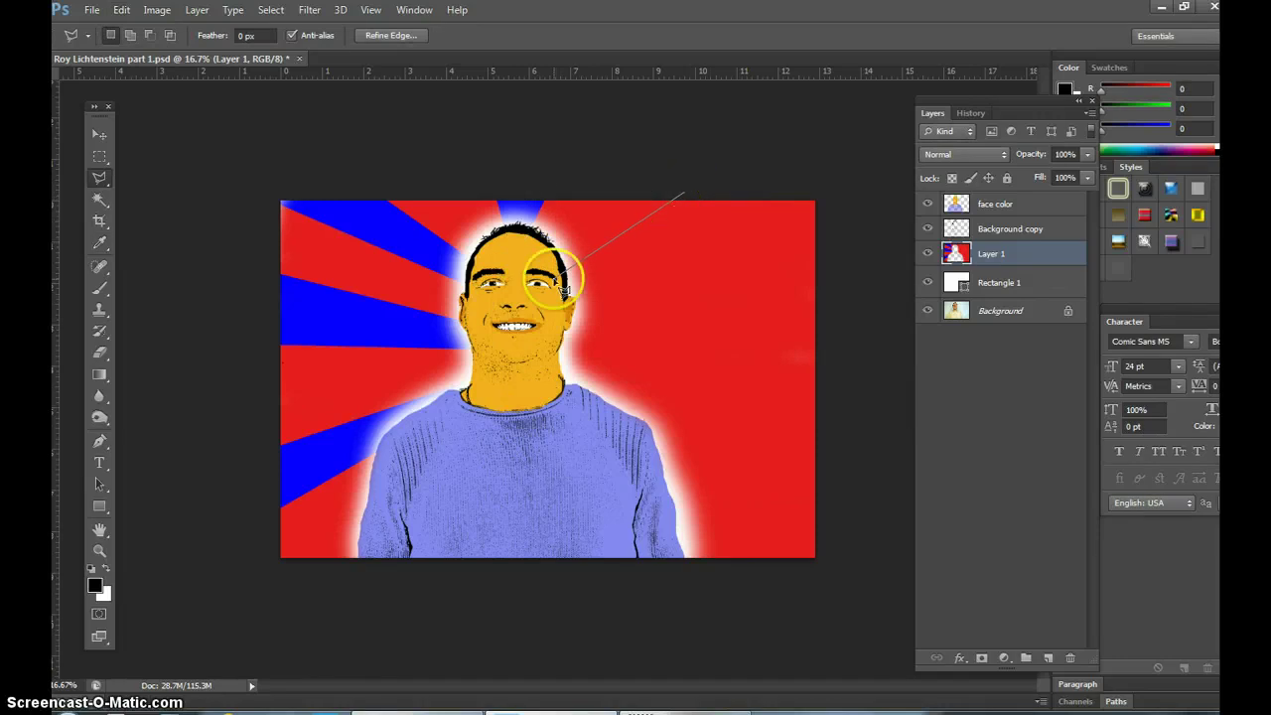
click(569, 302)
click(822, 195)
click(702, 185)
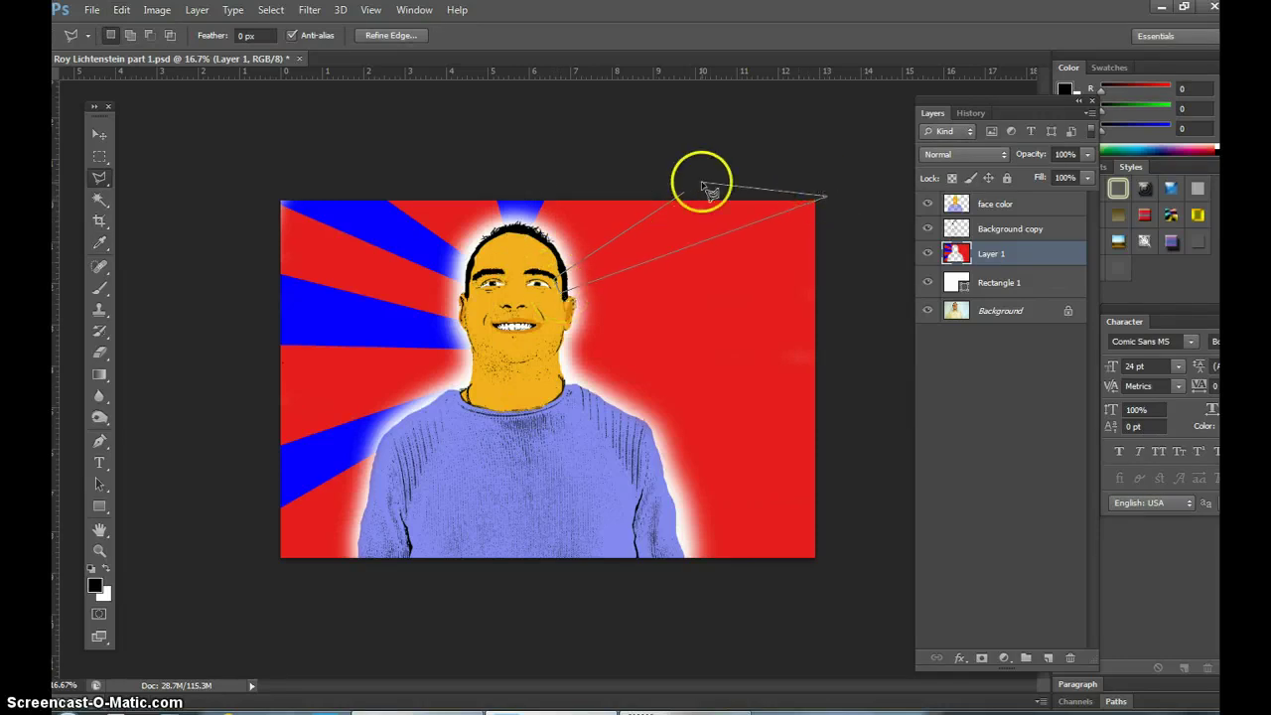
click(122, 8)
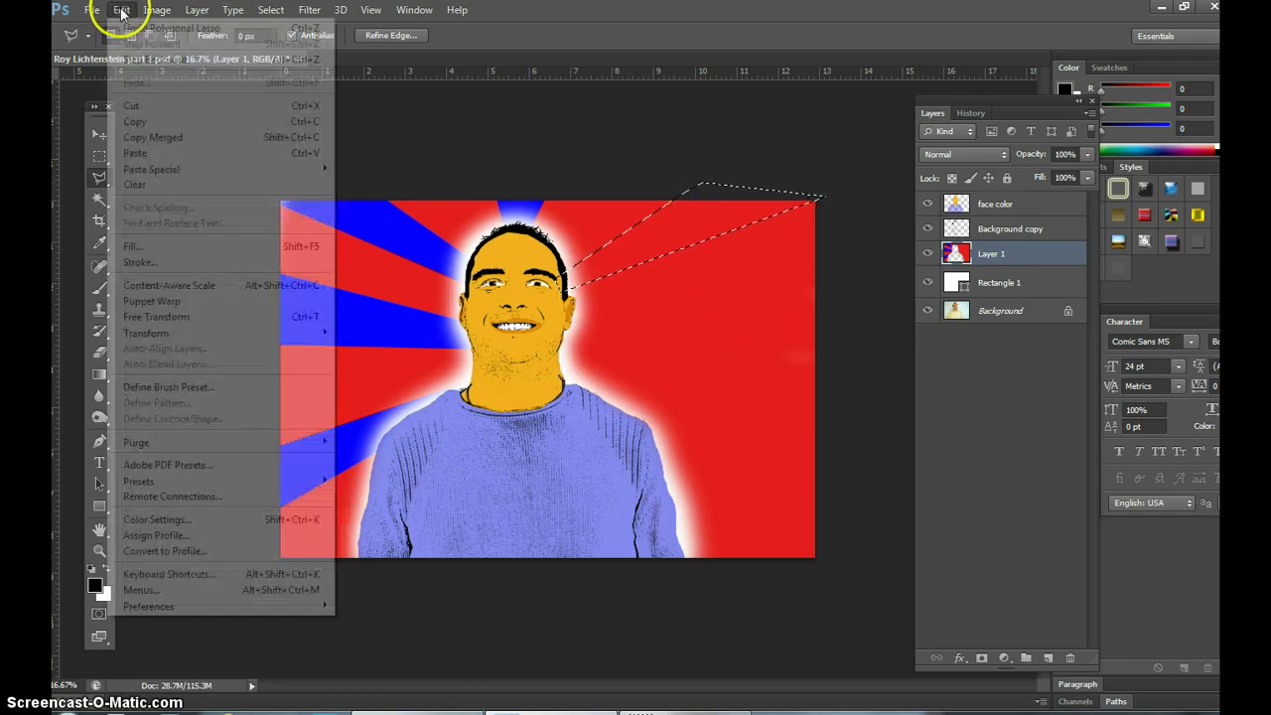
click(145, 249)
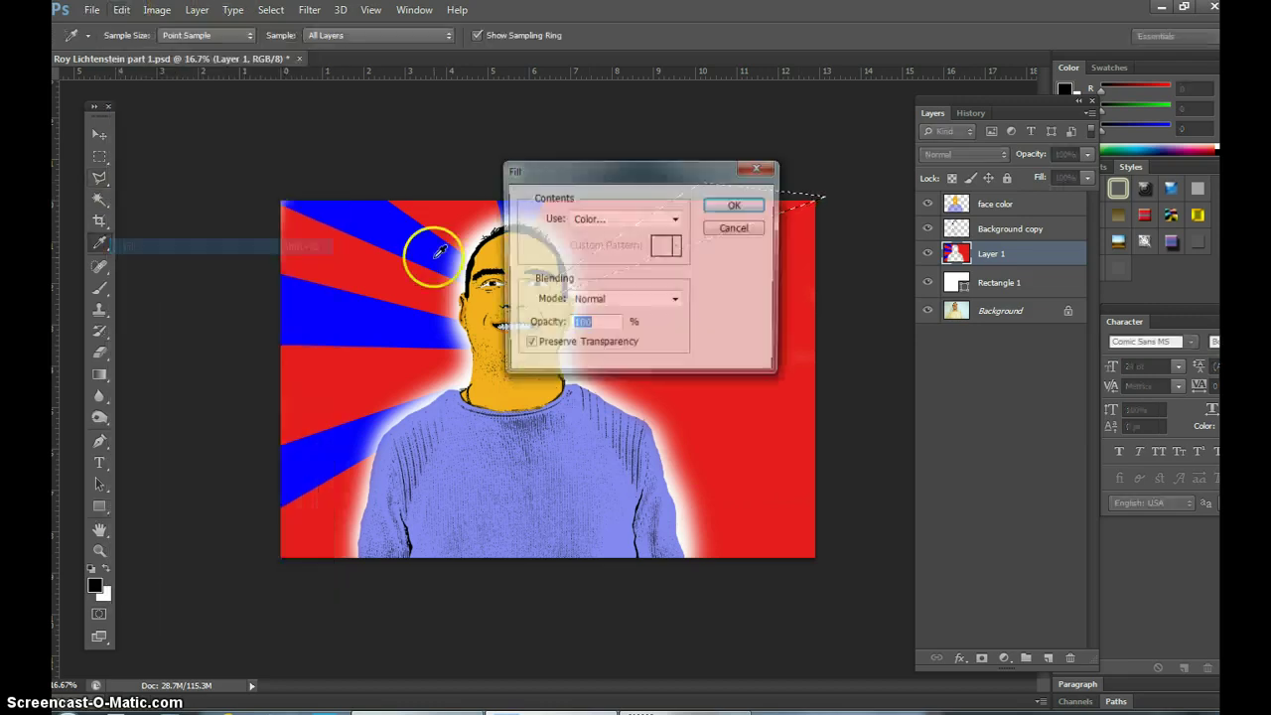
click(734, 205)
Step: Outline a ray from the right side of the jaw to the upper half of the image's right edge, and fill it blue
click(800, 306)
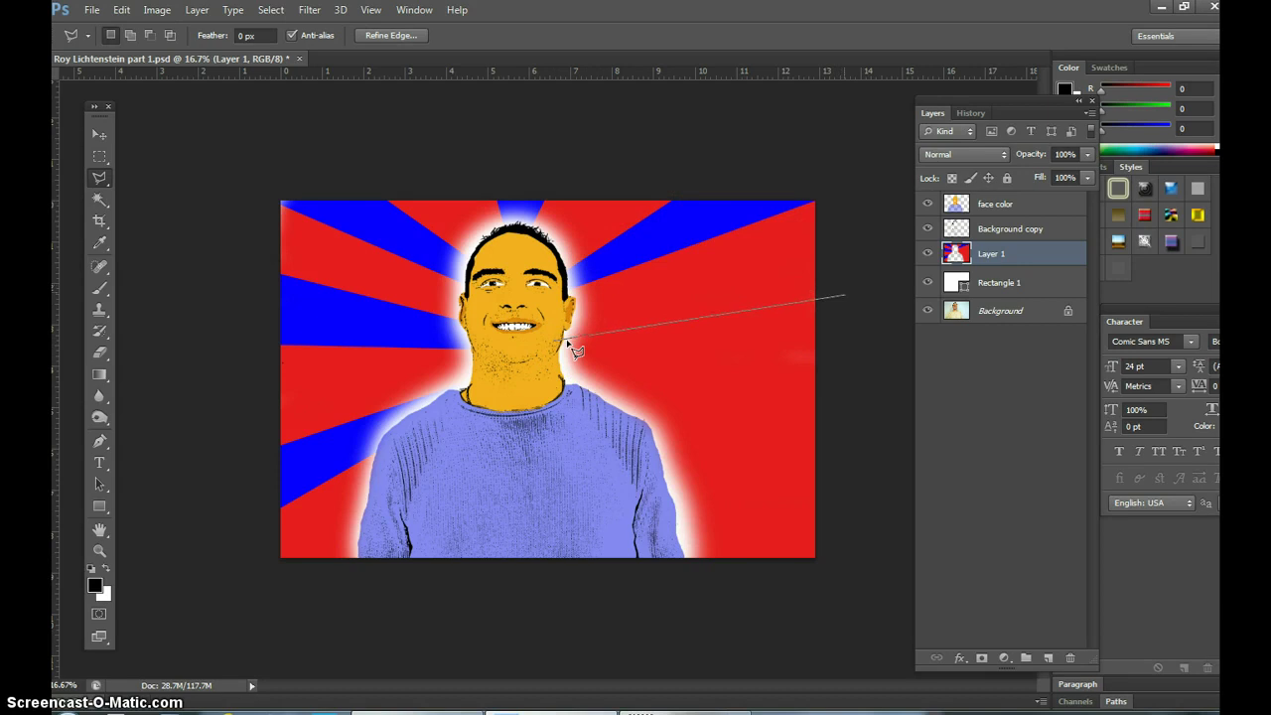
click(845, 275)
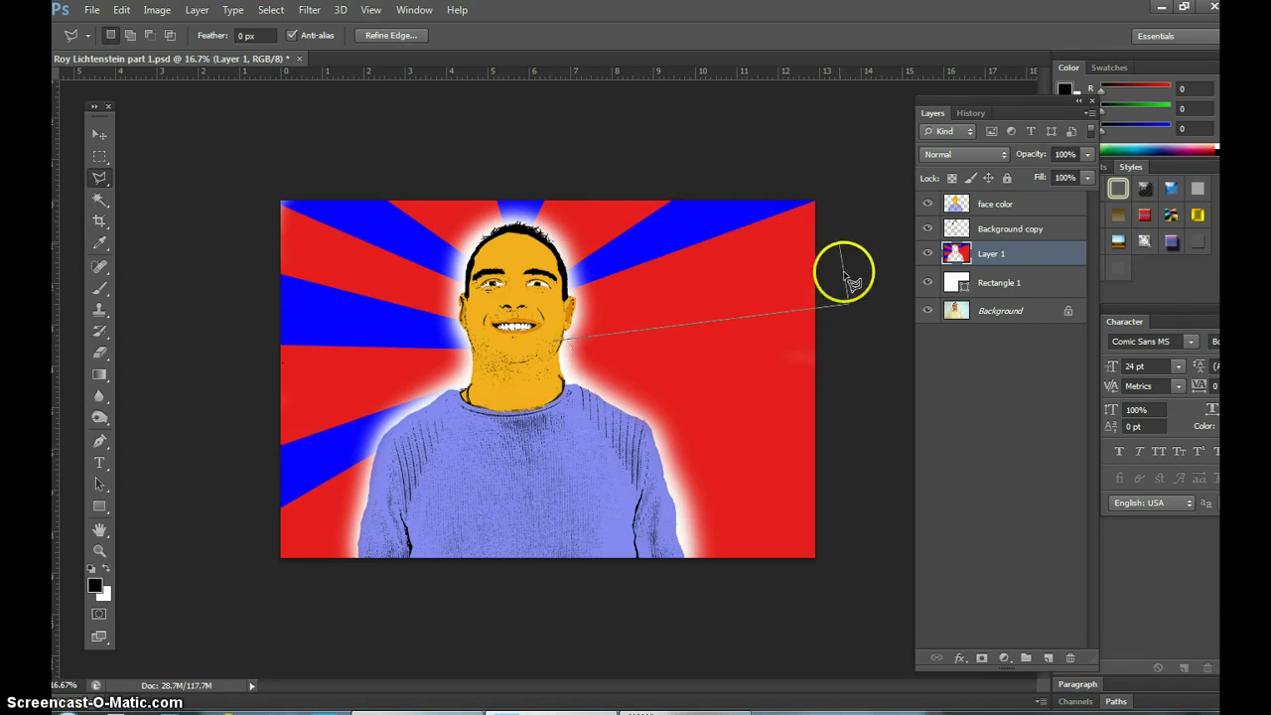
click(838, 244)
click(569, 331)
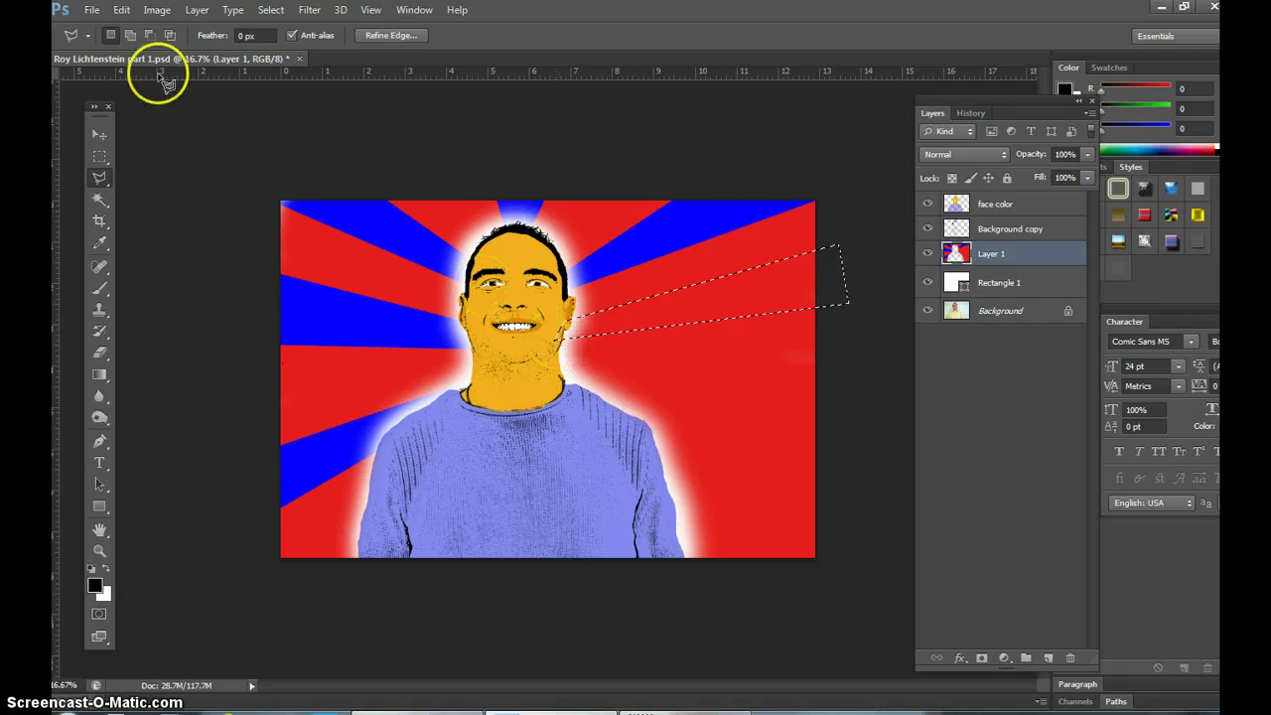
click(121, 10)
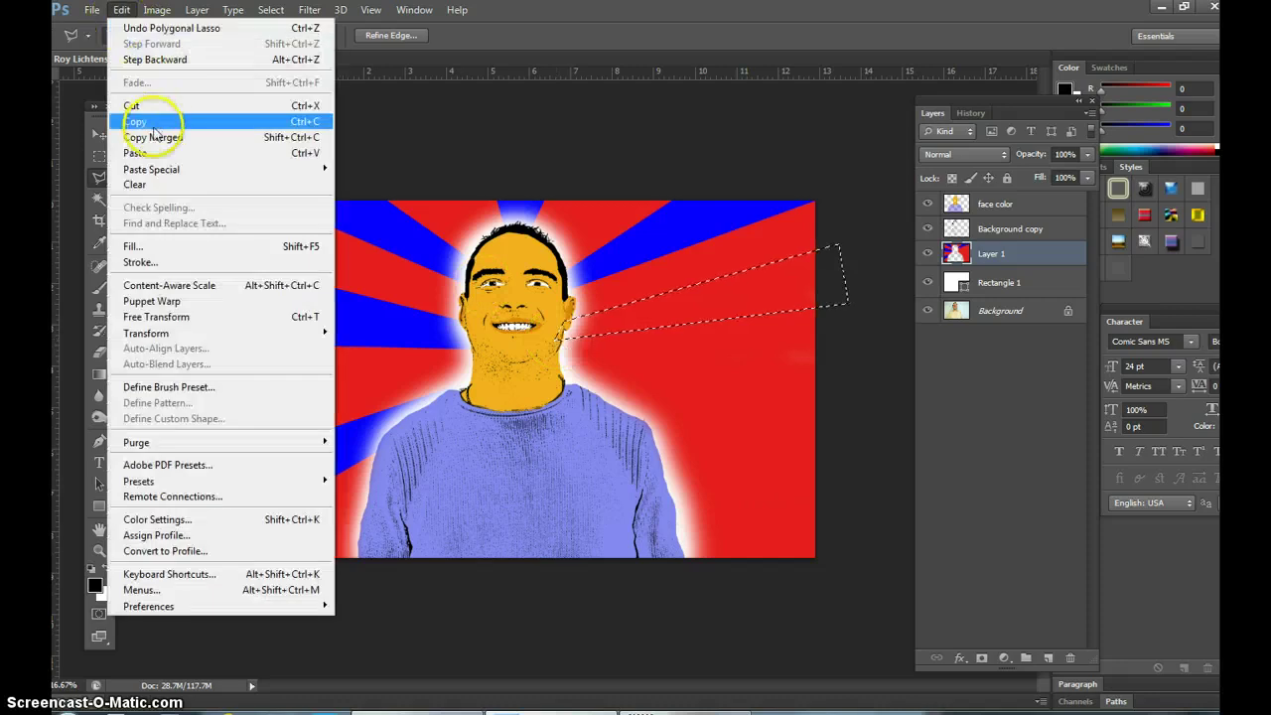
click(130, 245)
click(760, 207)
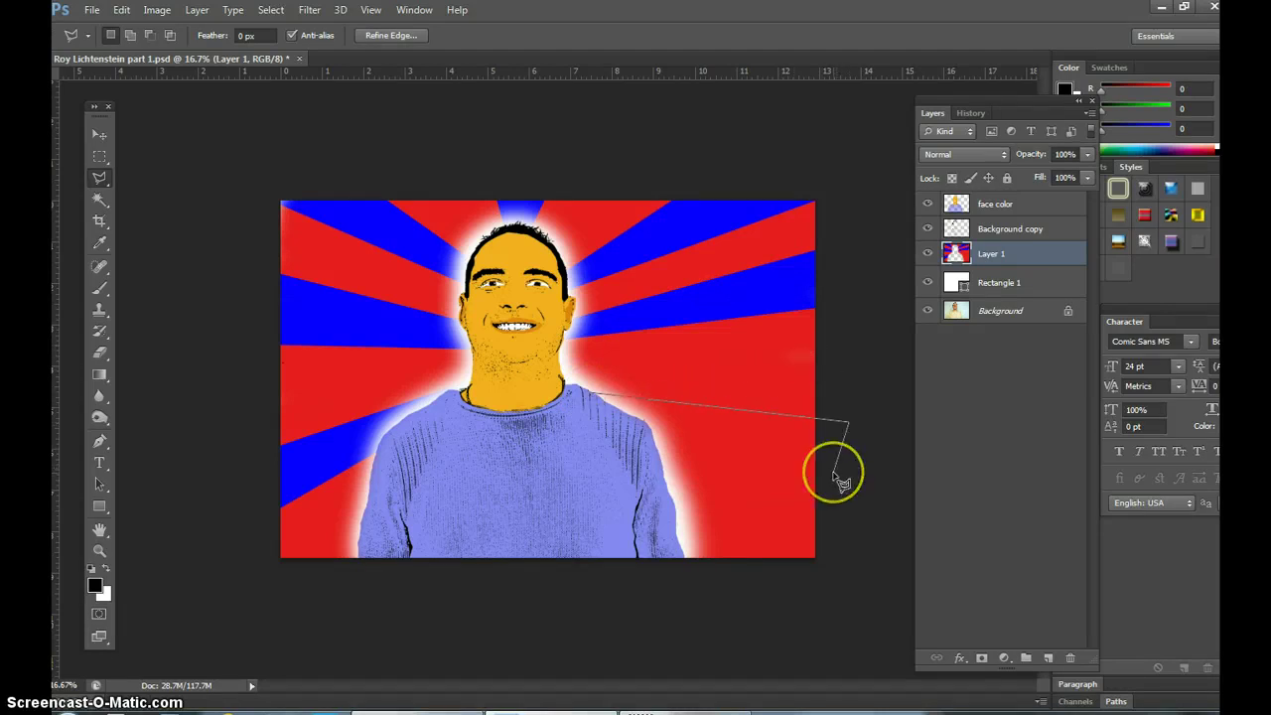
double_click(747, 474)
right_click(745, 469)
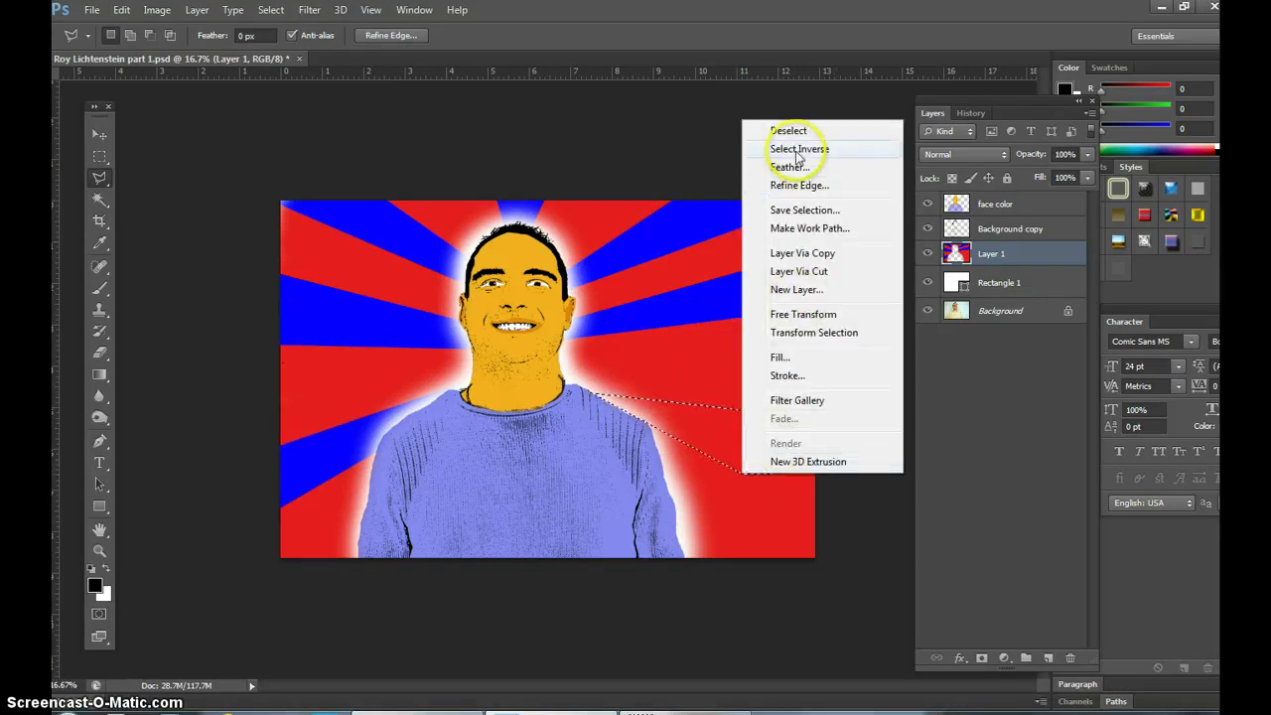
click(775, 129)
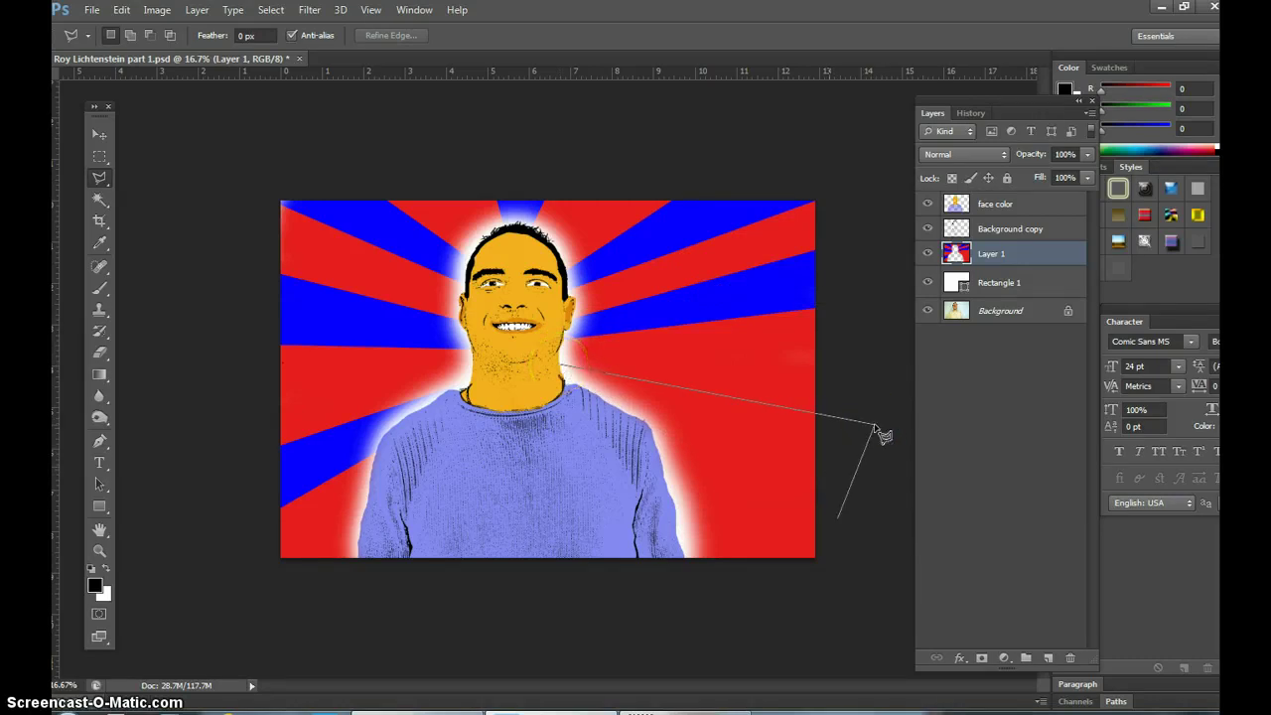
Step: Outline a ray from the neck to the lower half of the image's right edge, fill it with the same blue, and deselect
click(833, 545)
click(559, 369)
click(121, 10)
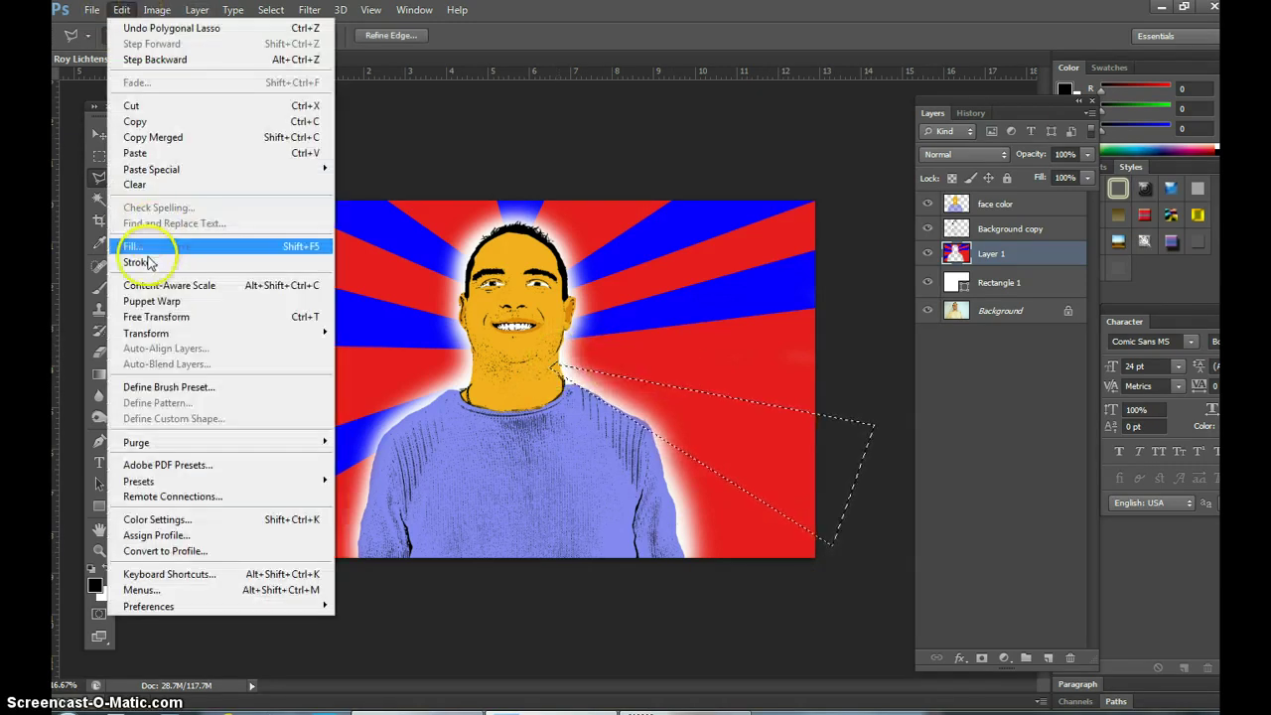
click(129, 244)
click(737, 205)
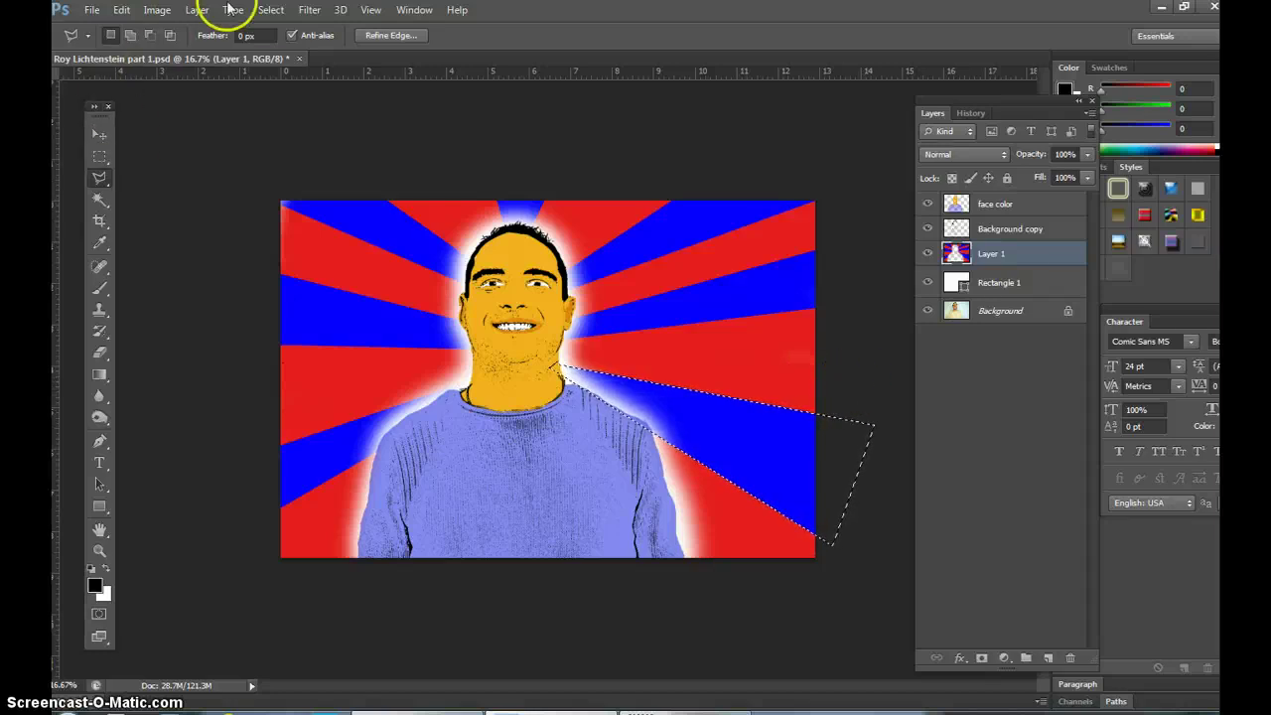
click(271, 10)
click(284, 39)
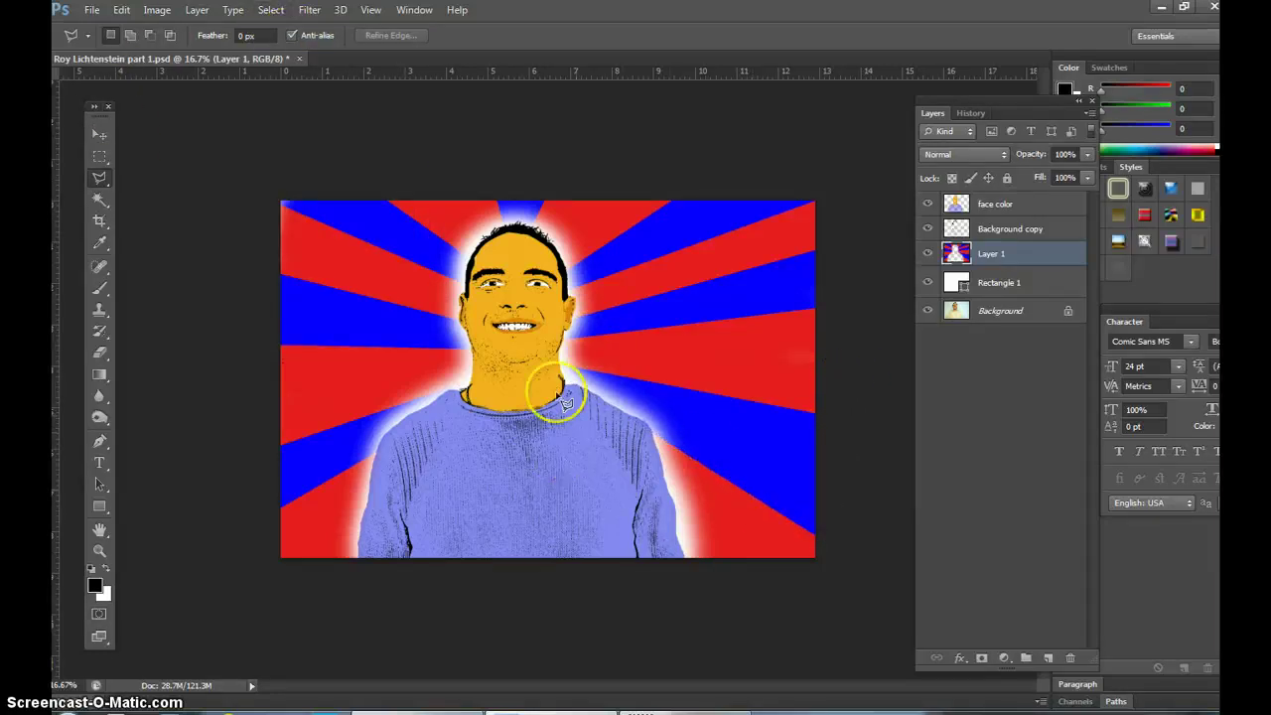
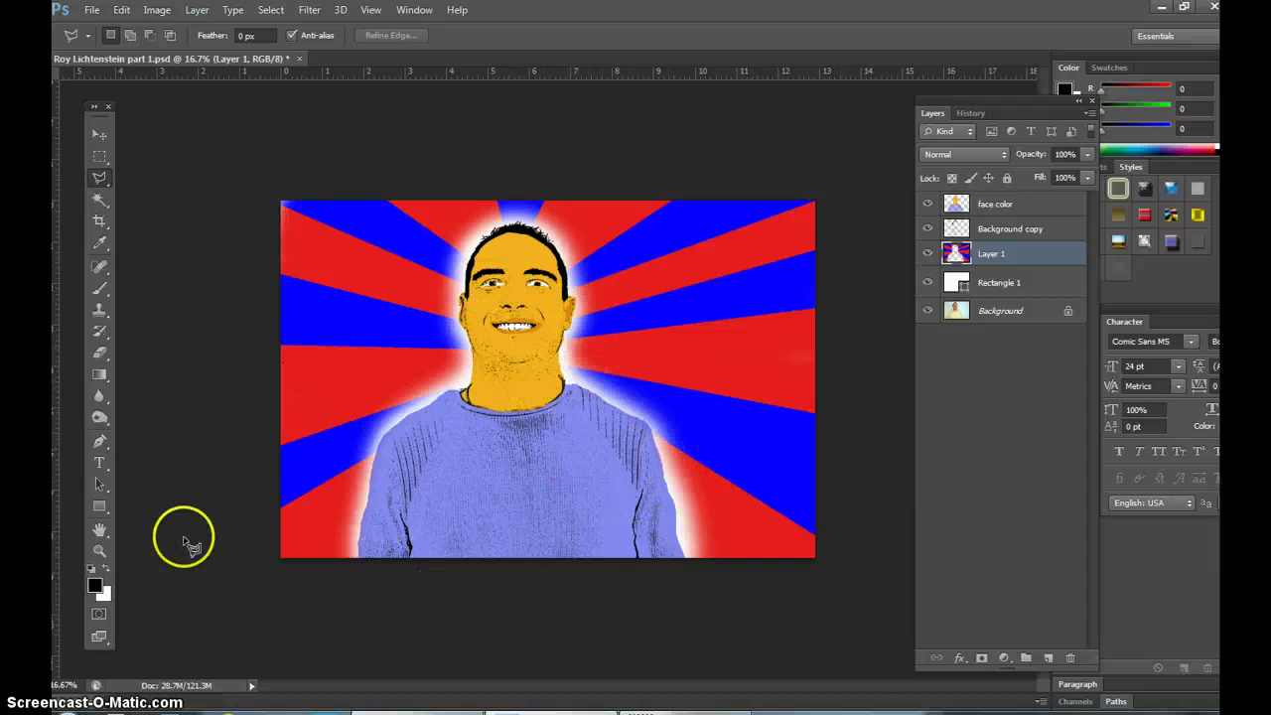
Step: Erase Layer 1 around the man with the soft eraser to strengthen the white glow along his shoulders and arm
click(99, 352)
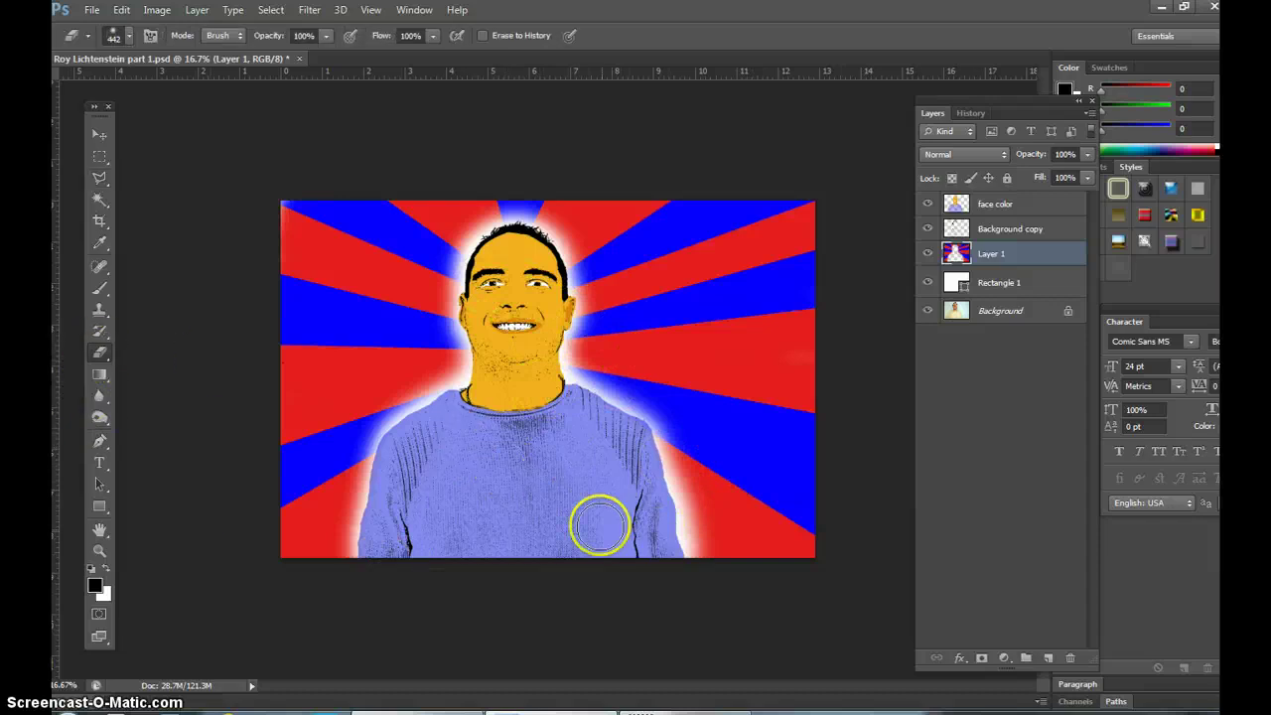
click(926, 282)
click(928, 254)
click(927, 254)
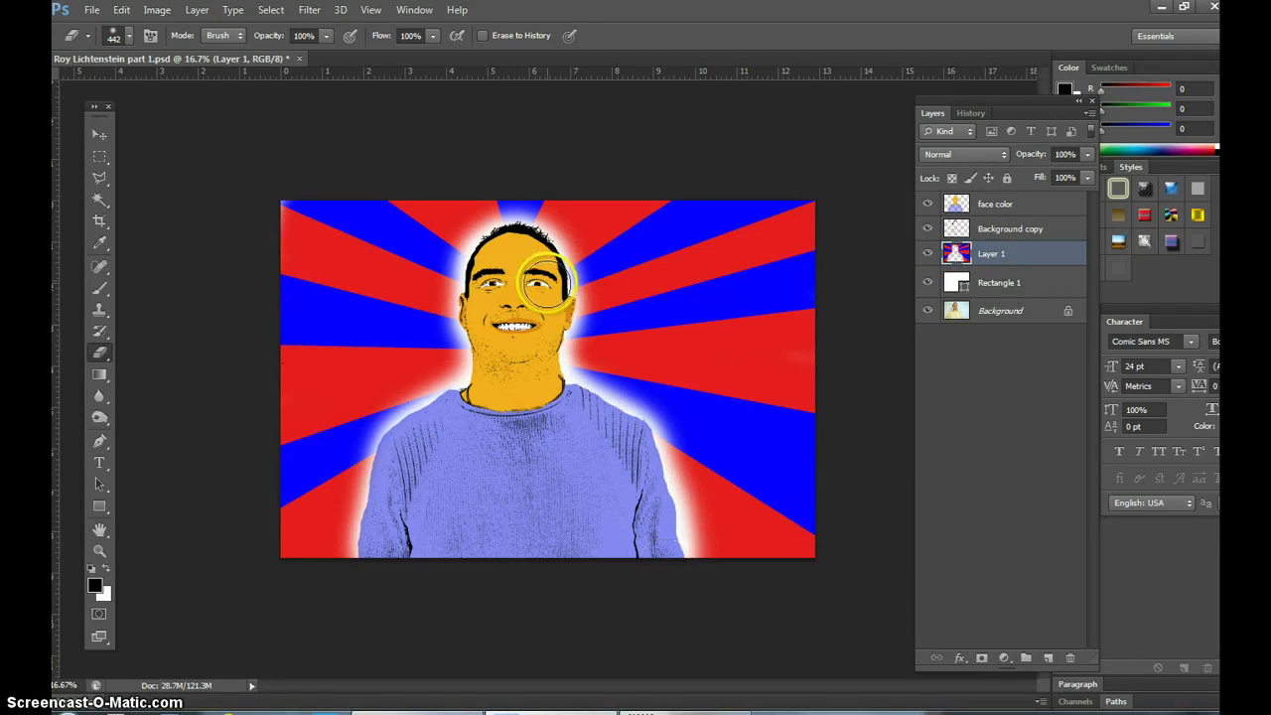
mouse_move(546, 277)
mouse_down()
mouse_move(514, 246)
mouse_move(463, 296)
mouse_move(477, 296)
mouse_move(483, 386)
mouse_move(418, 437)
mouse_move(451, 410)
mouse_move(412, 427)
mouse_move(421, 422)
mouse_move(403, 455)
mouse_move(429, 426)
mouse_move(405, 437)
mouse_move(385, 498)
mouse_move(401, 440)
mouse_move(385, 462)
mouse_move(352, 580)
mouse_up()
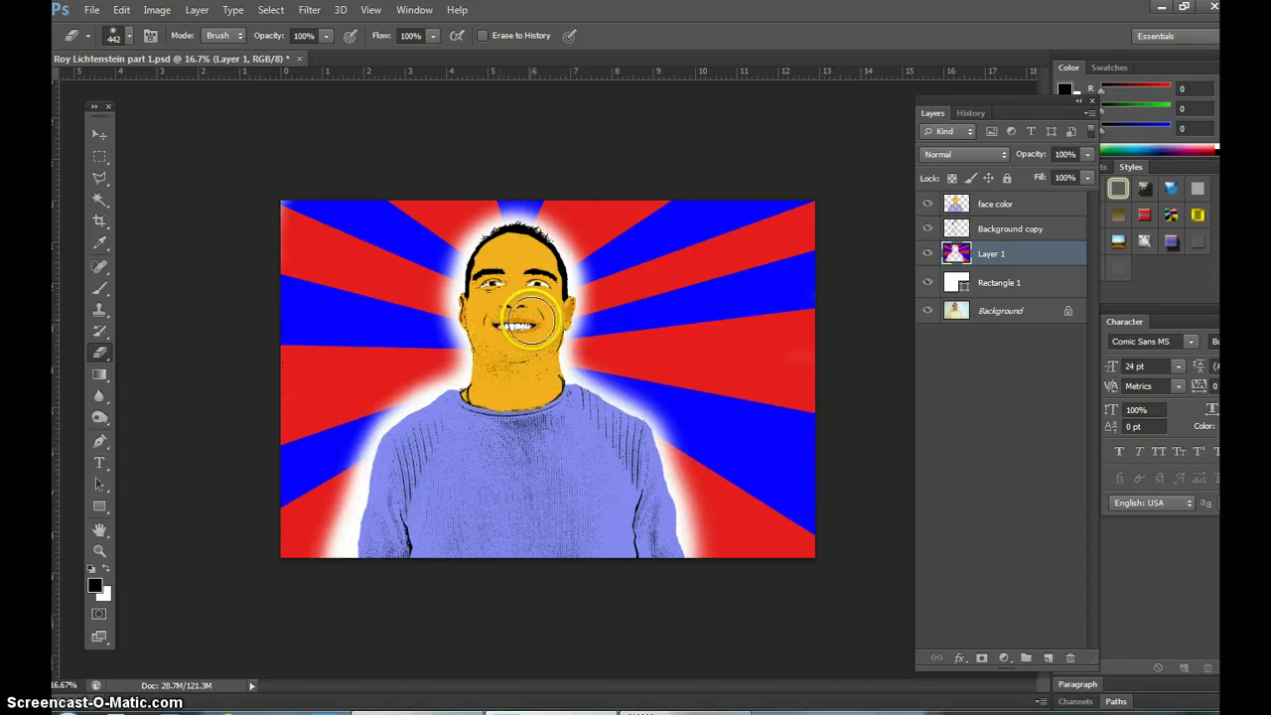
click(394, 338)
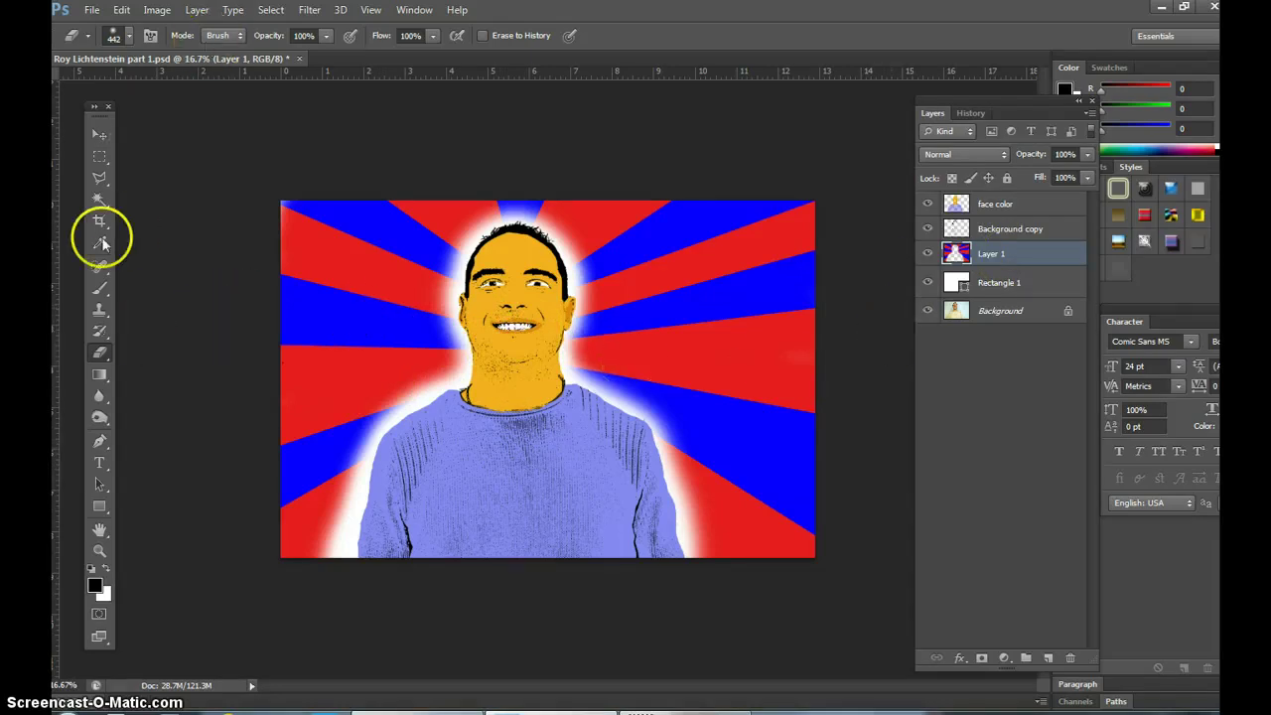
Step: Add the text "Awesomeness" in Comic Sans MS Bold at 24 pt and move it beside the right of the man's mouth
click(101, 462)
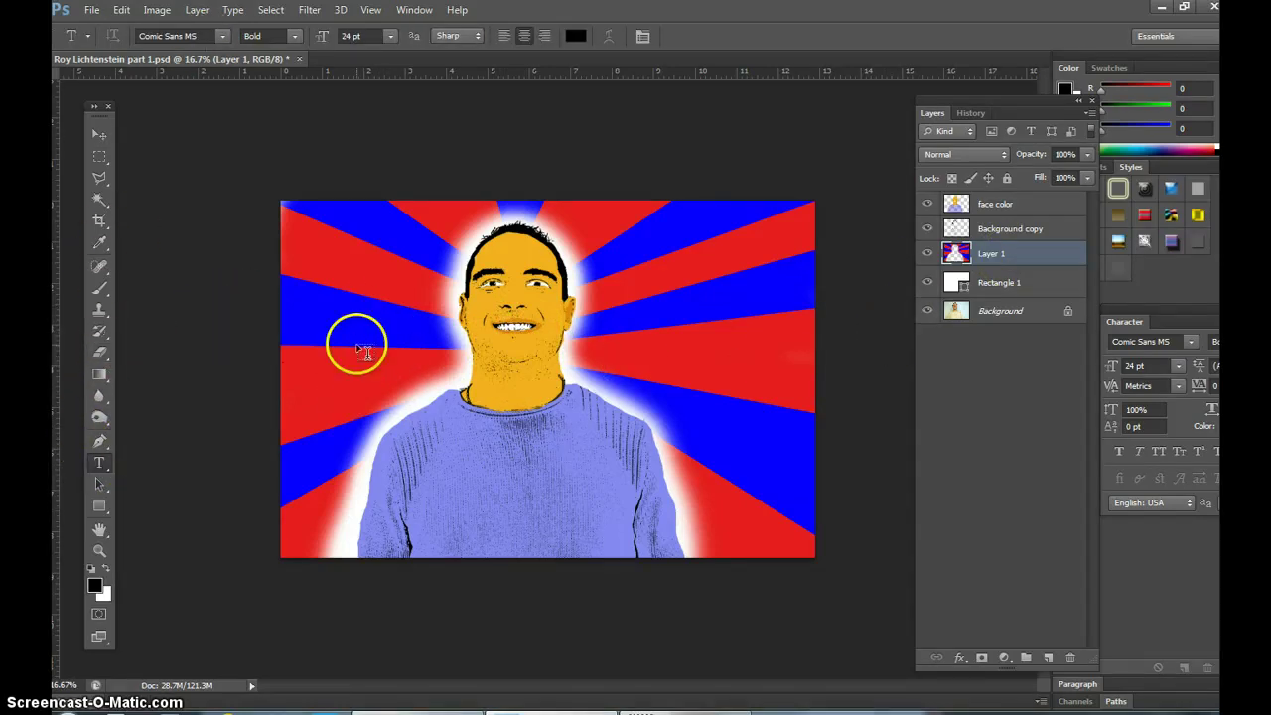
click(225, 37)
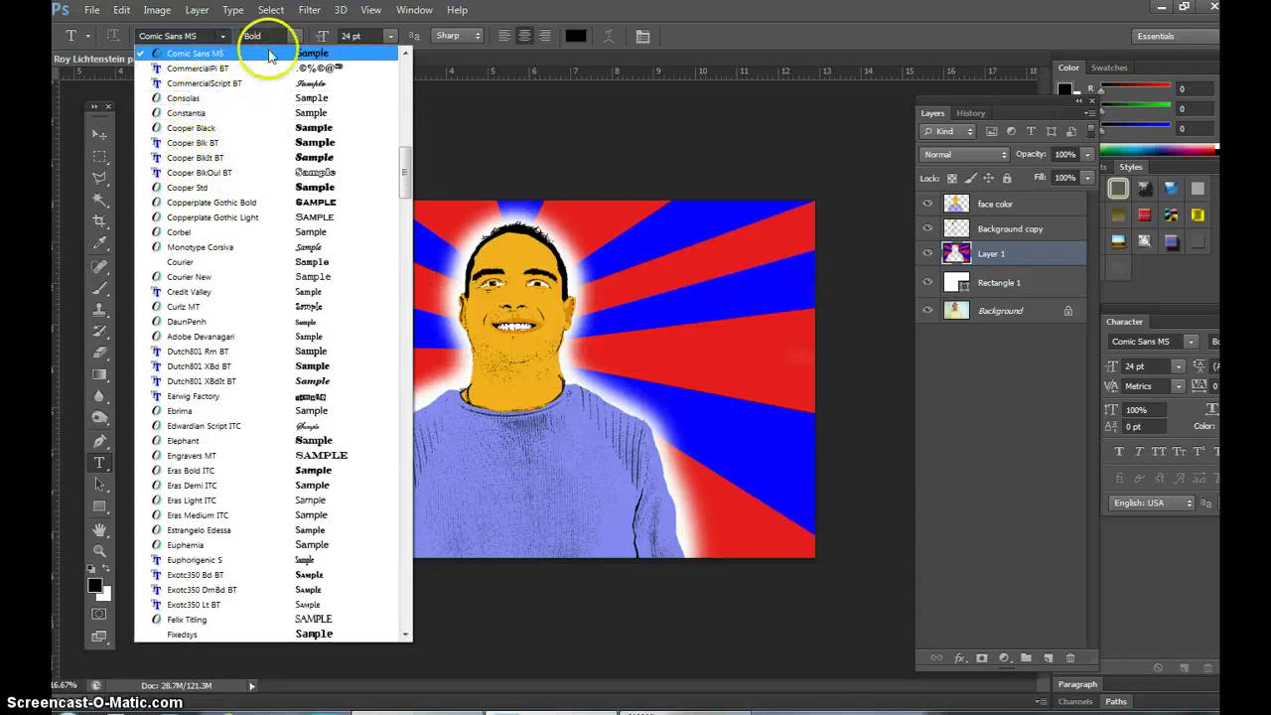
click(452, 323)
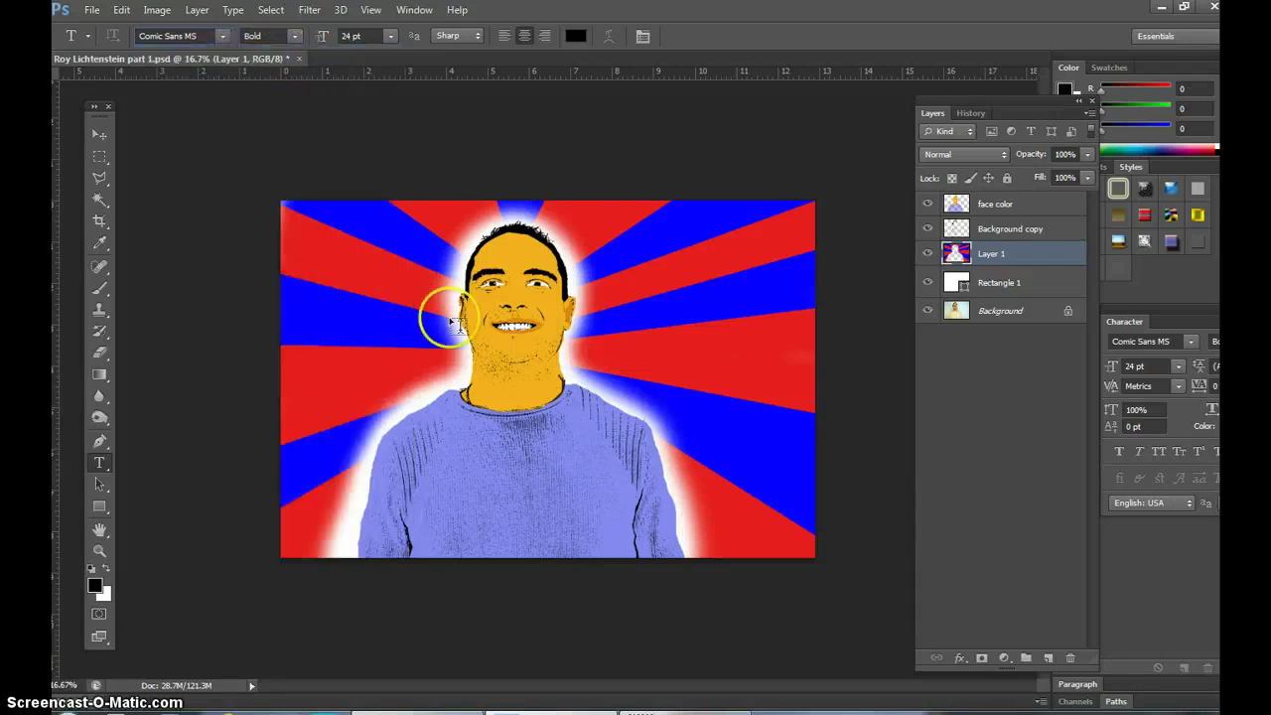
click(338, 353)
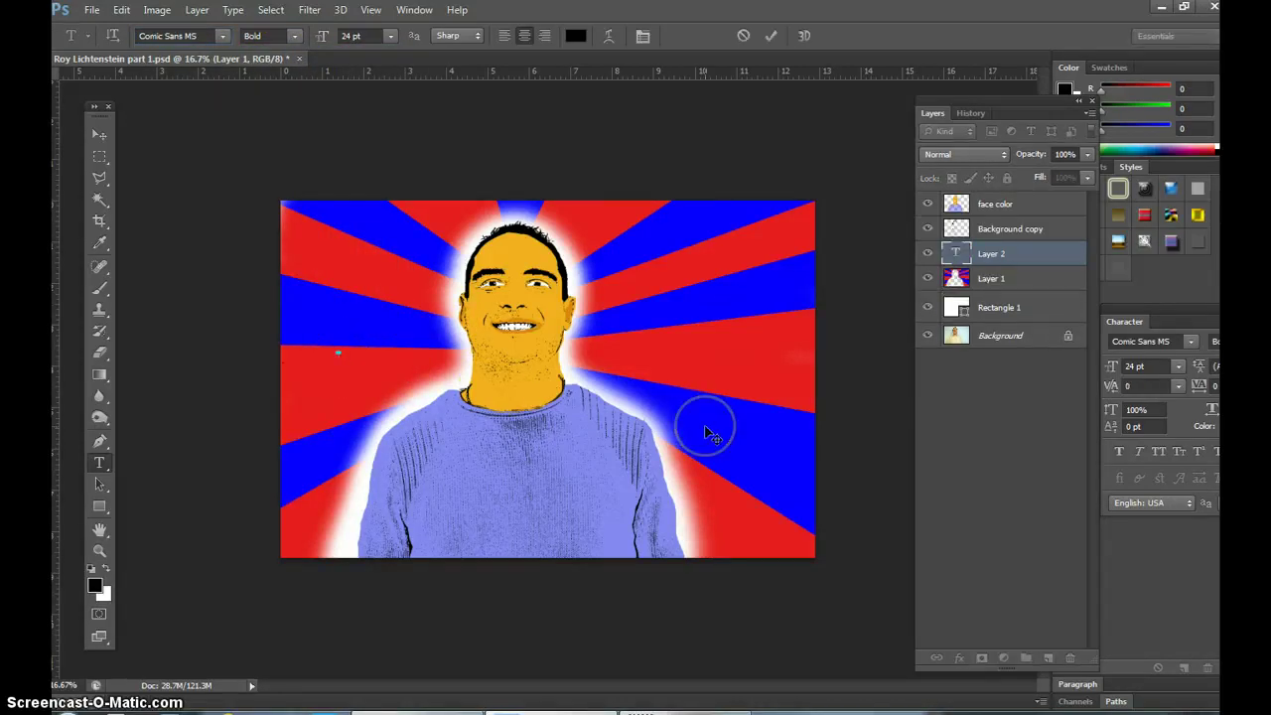
text(Awesomeness)
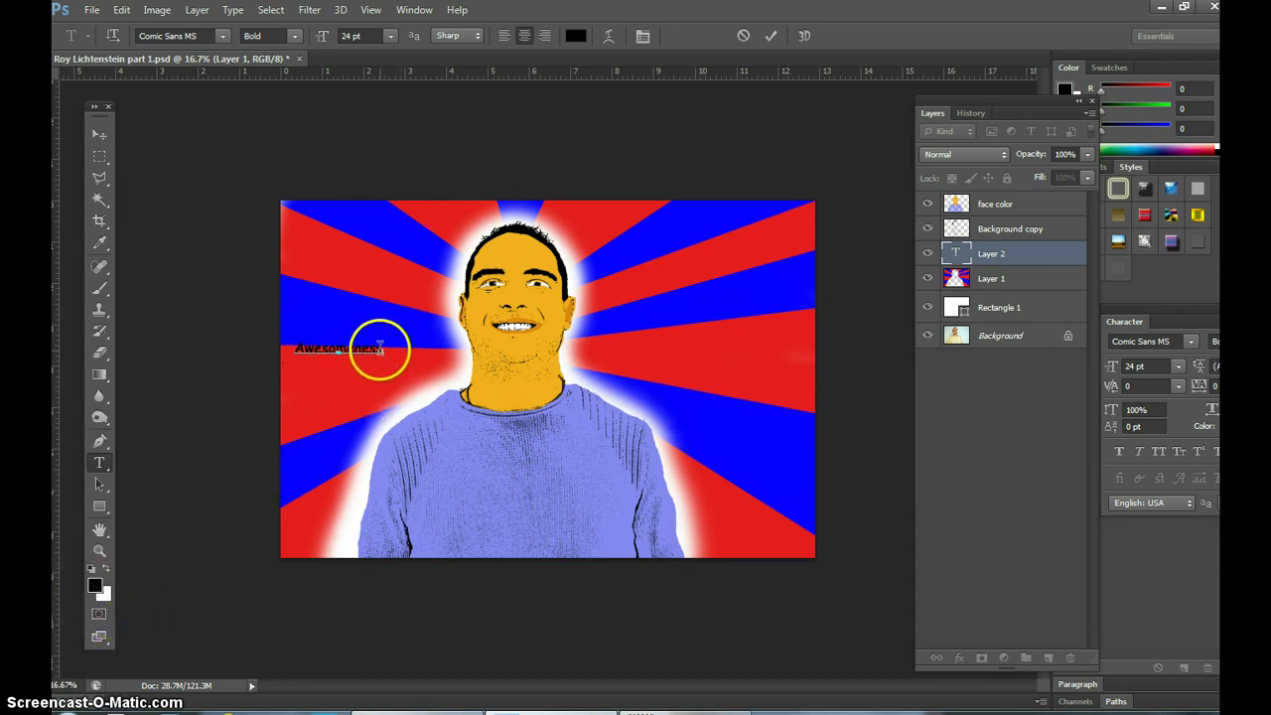
click(99, 133)
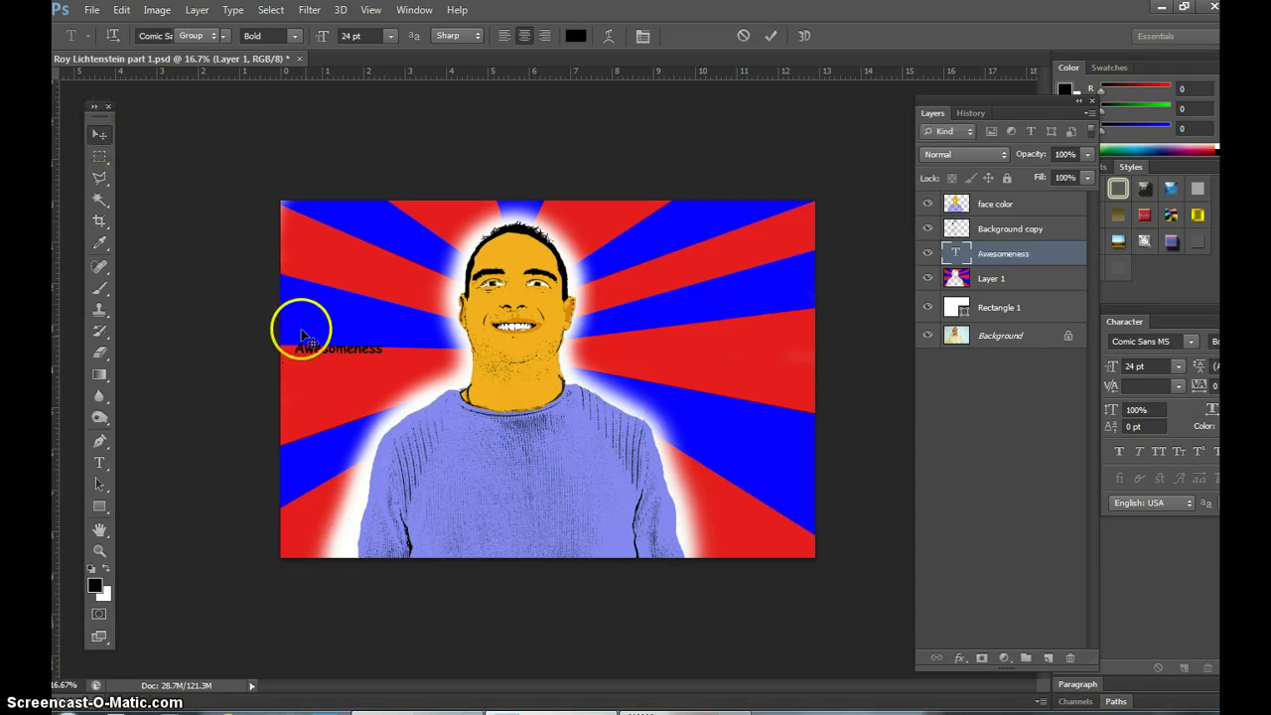
drag(337, 356, 586, 339)
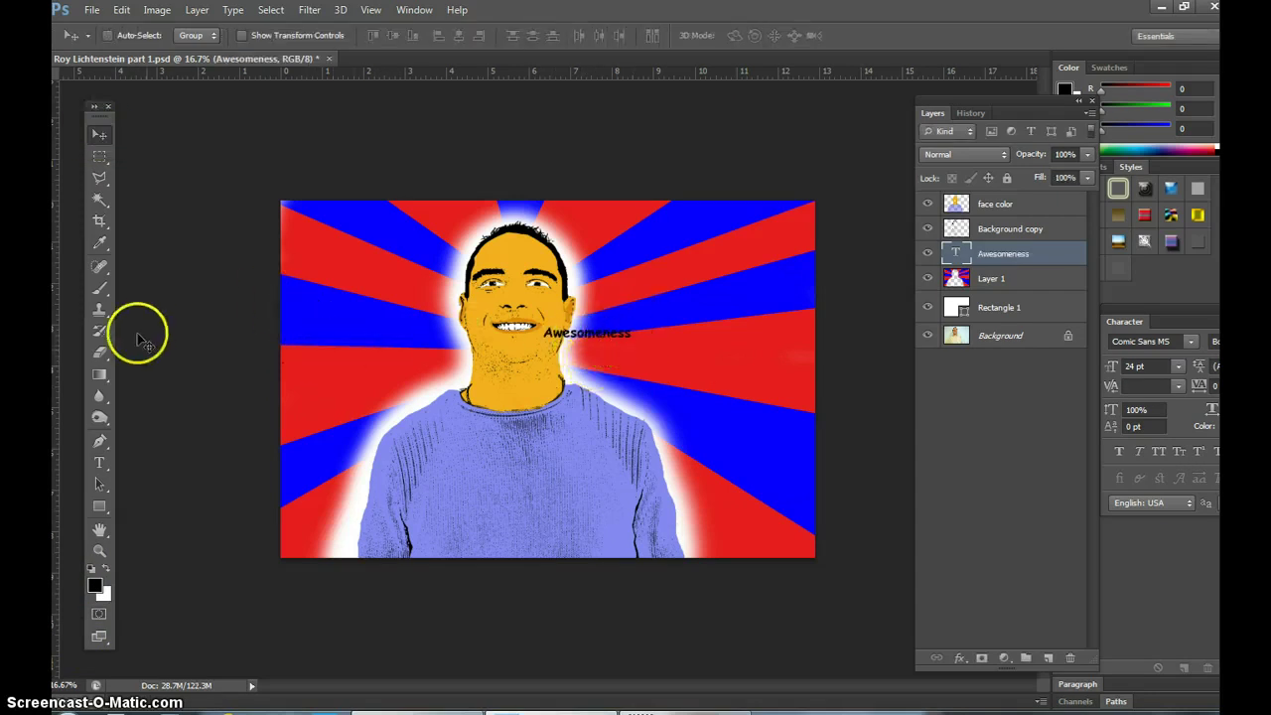
click(100, 463)
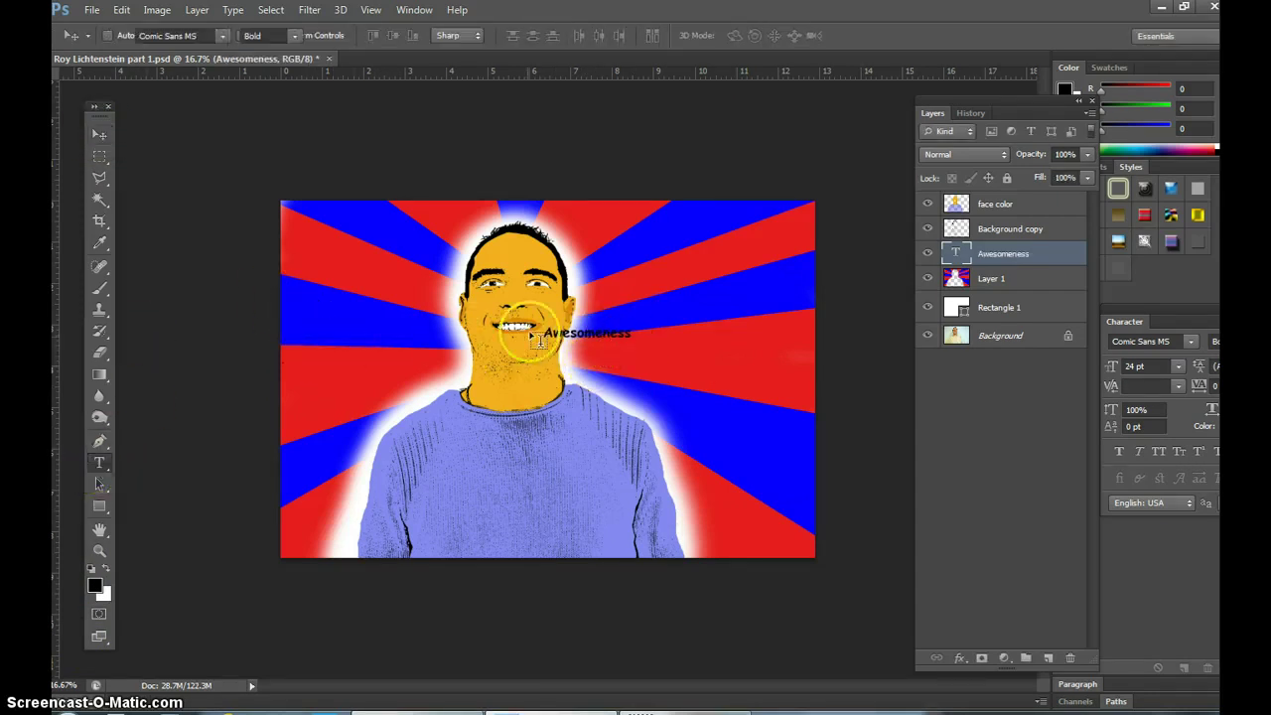
click(618, 337)
drag(986, 248, 1071, 657)
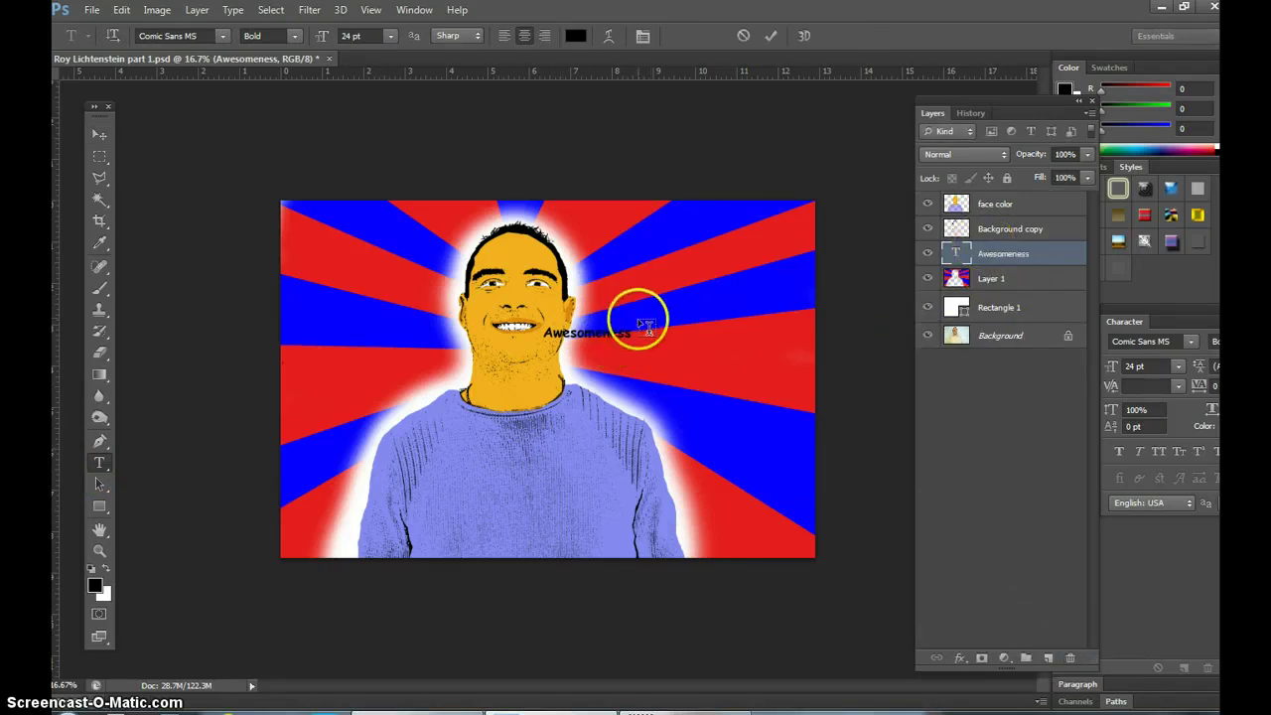
Step: Select the whole word "Awesomeness" and give it the Rise warp style
click(611, 333)
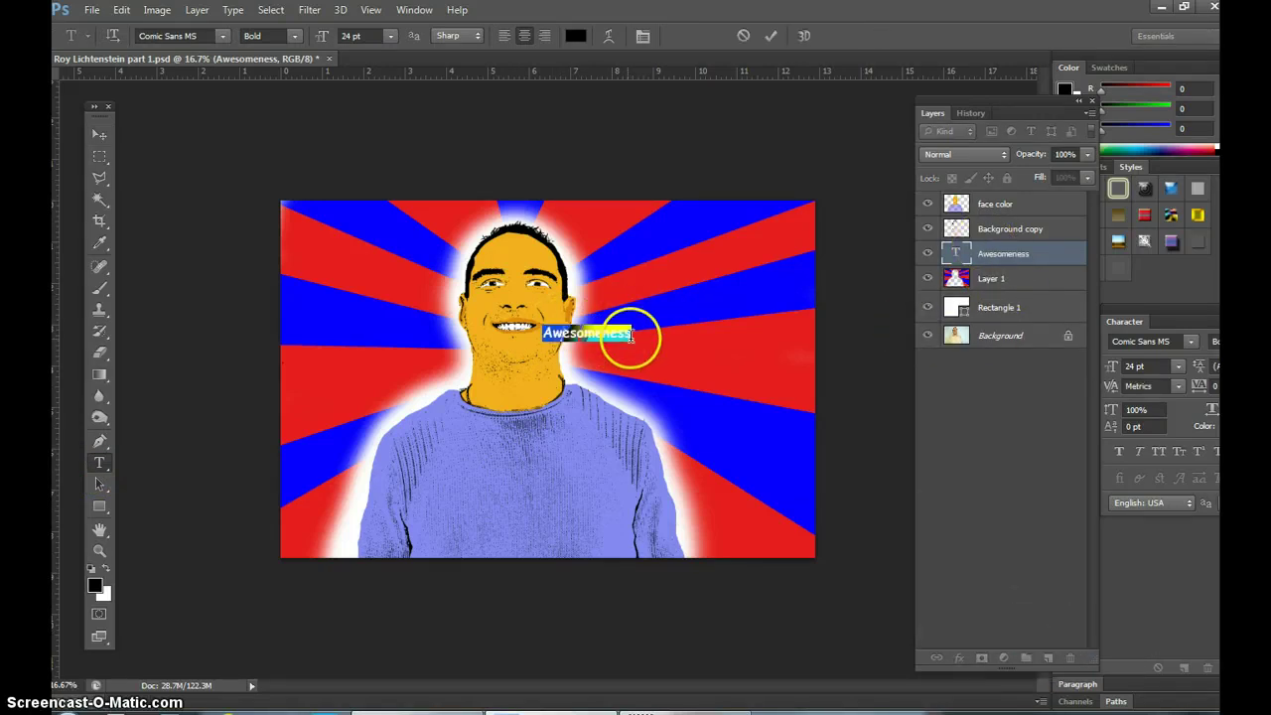
click(609, 35)
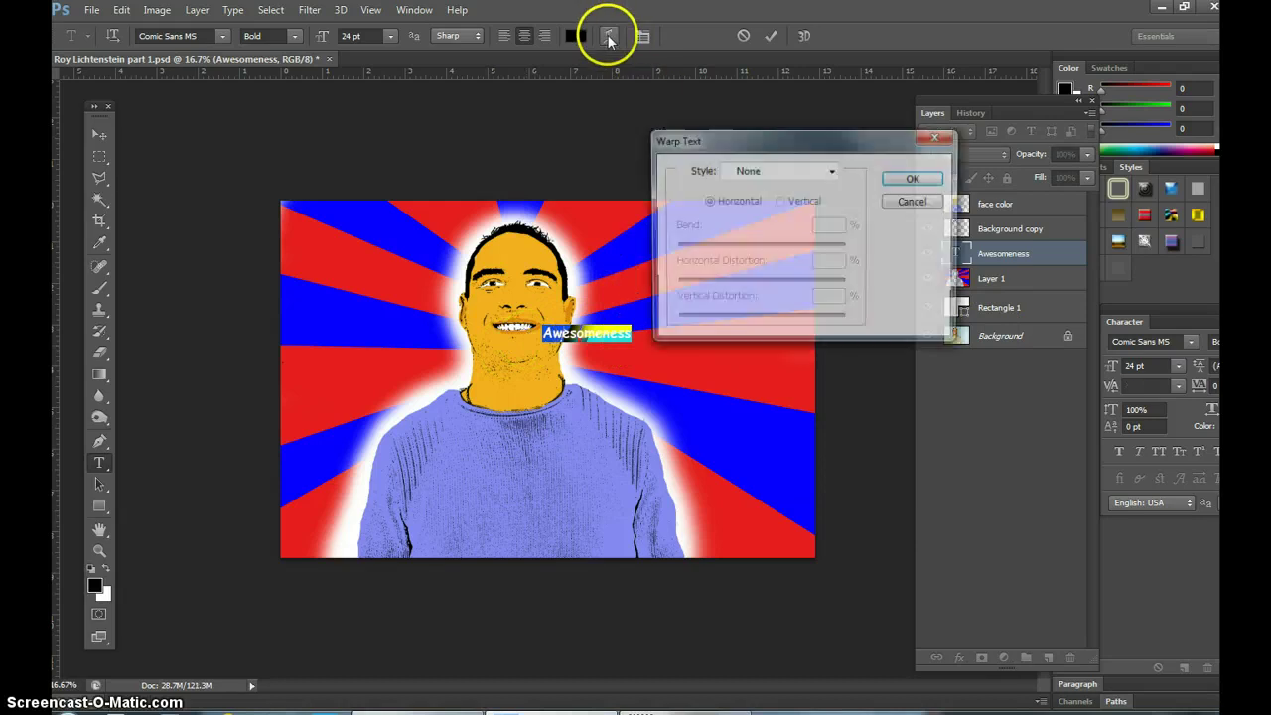
click(830, 171)
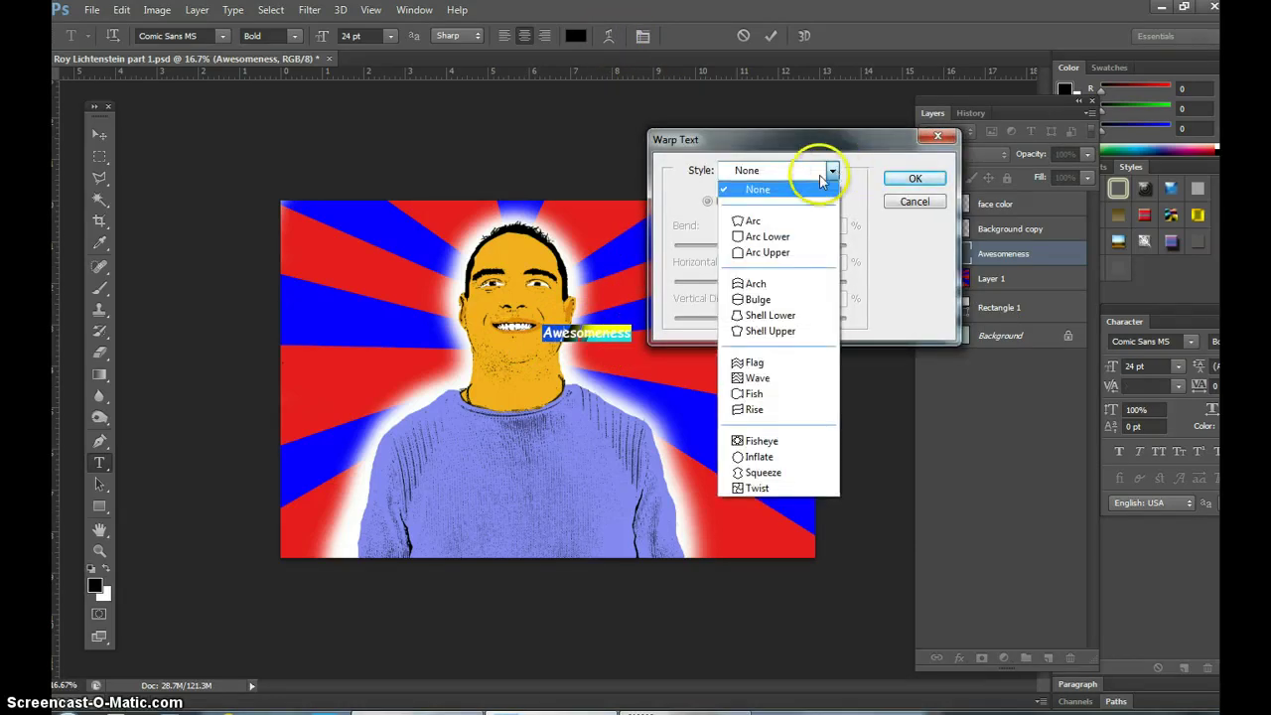
click(758, 409)
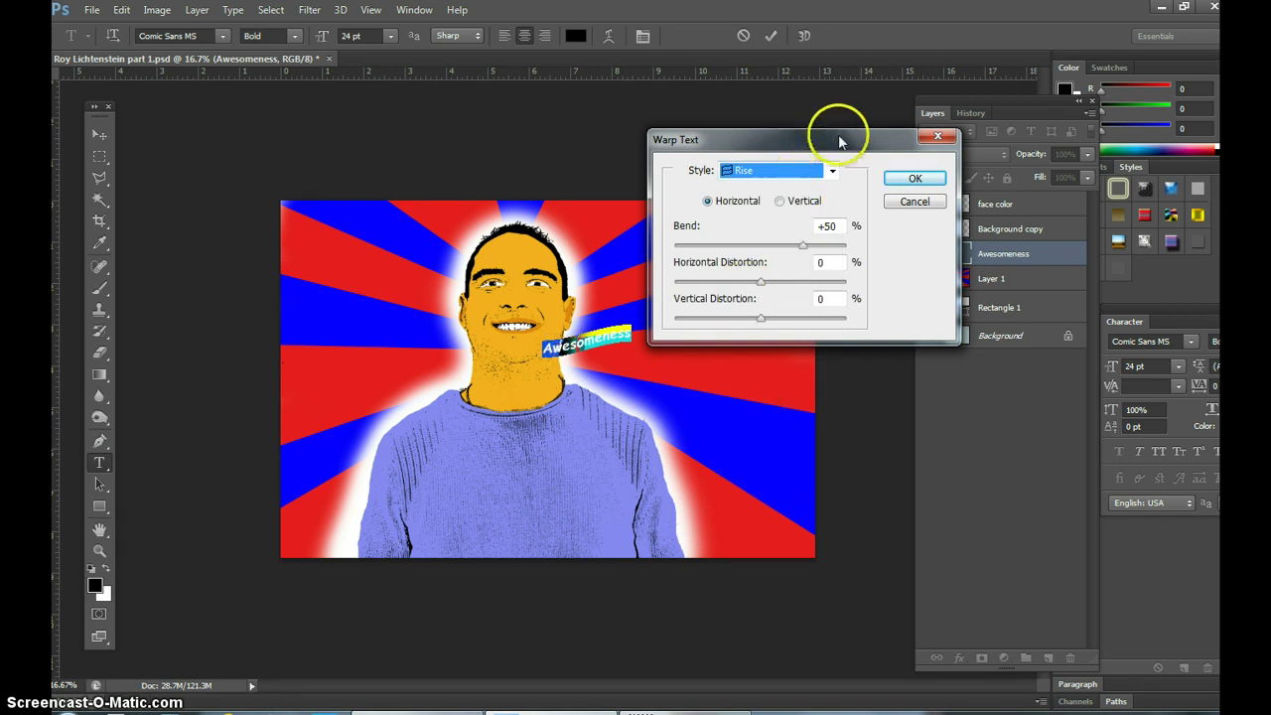
Step: Set the text warp's bend to -85% and horizontal distortion to +26%, and apply the warp
drag(841, 138, 975, 108)
click(939, 218)
drag(938, 218, 882, 217)
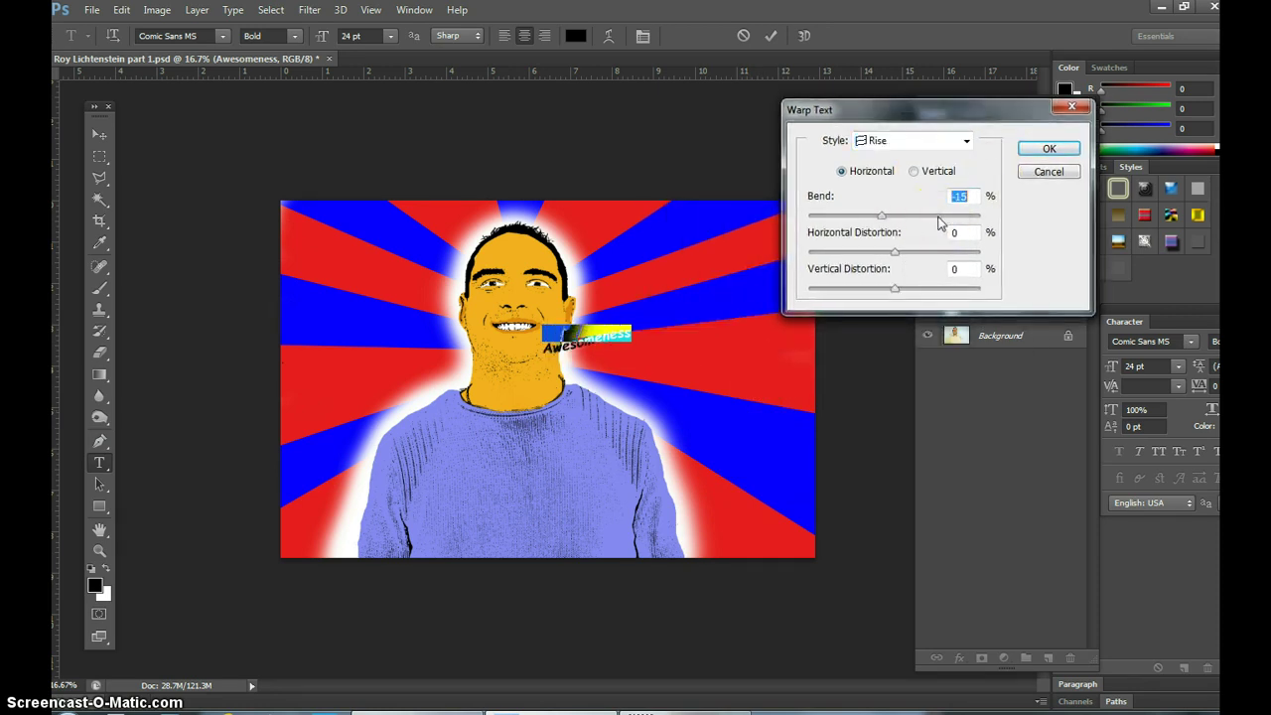
click(937, 218)
click(893, 255)
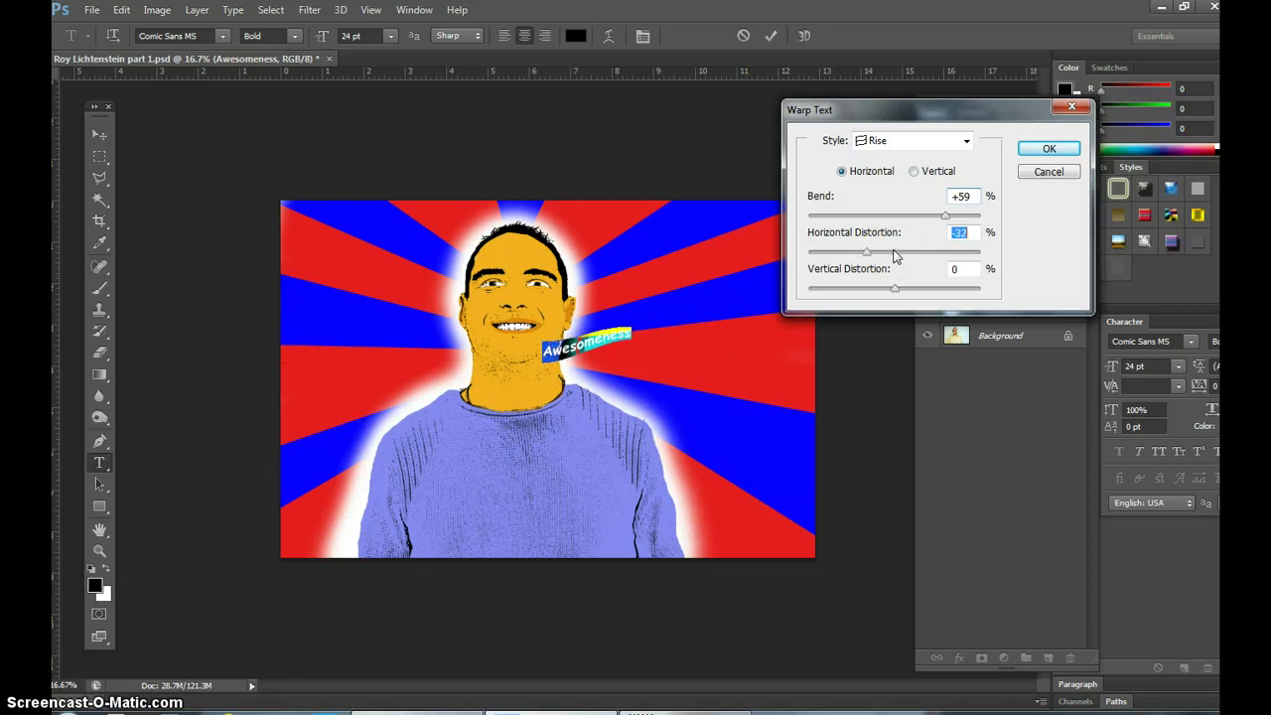
mouse_move(896, 255)
mouse_down()
mouse_move(969, 259)
mouse_move(914, 261)
mouse_up()
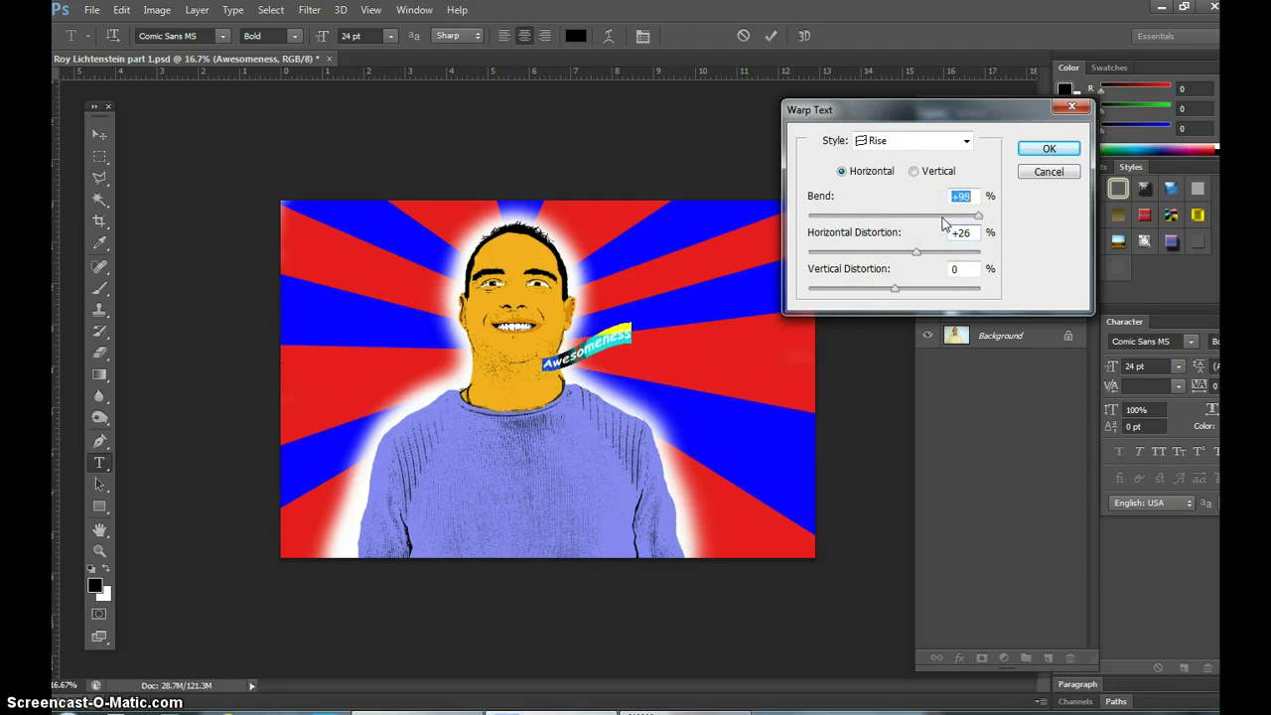
text(-85)
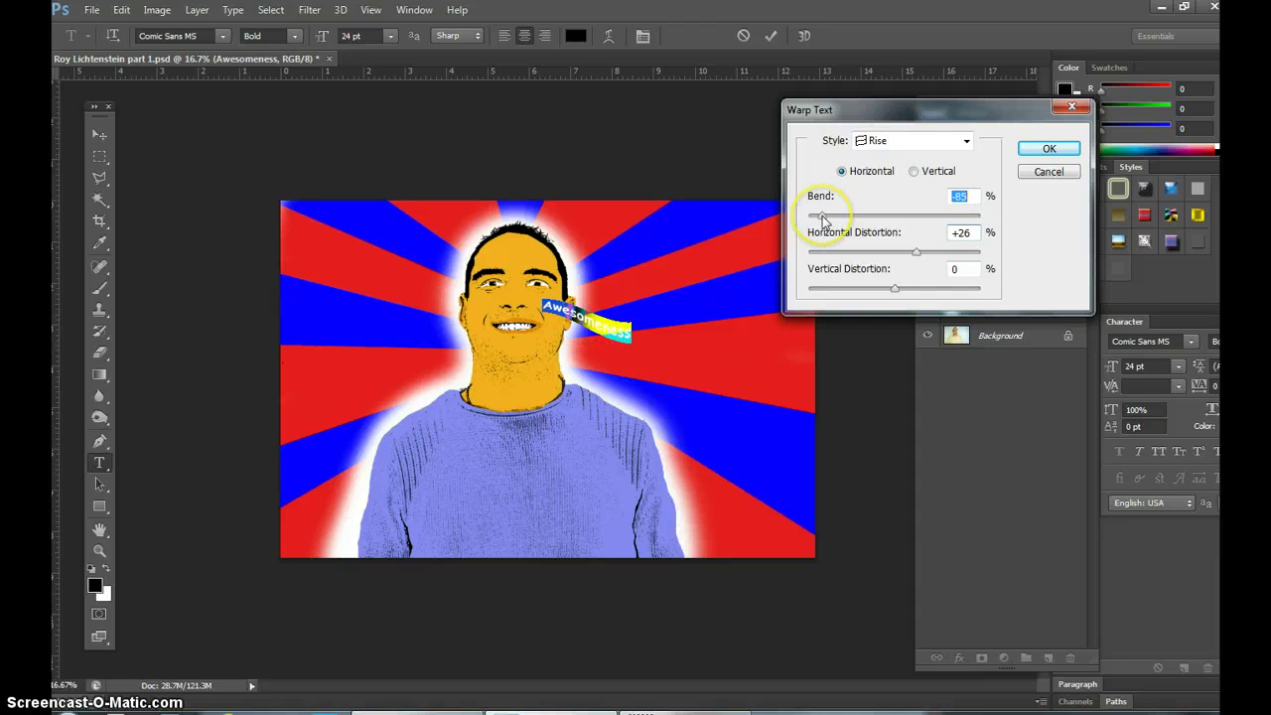
click(1052, 149)
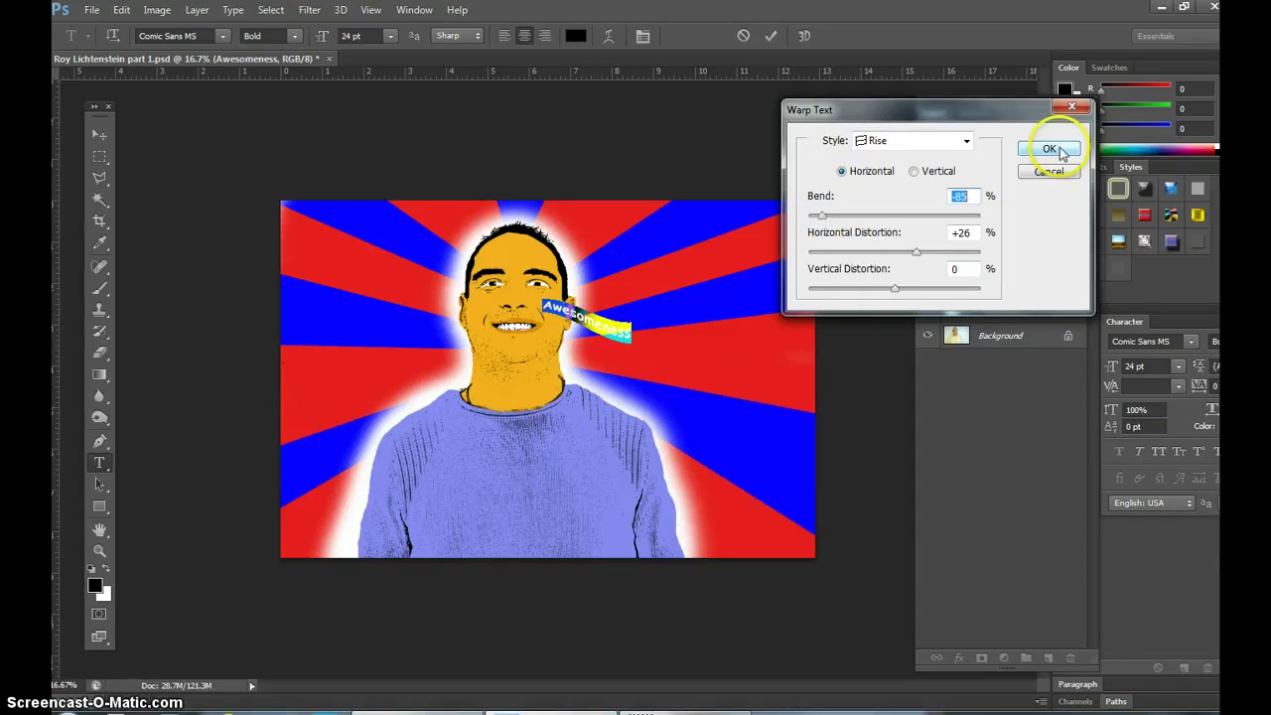
Step: Move the warped text down beside the jaw and enlarge it with Free Transform to about 265% width and 366% height
click(96, 133)
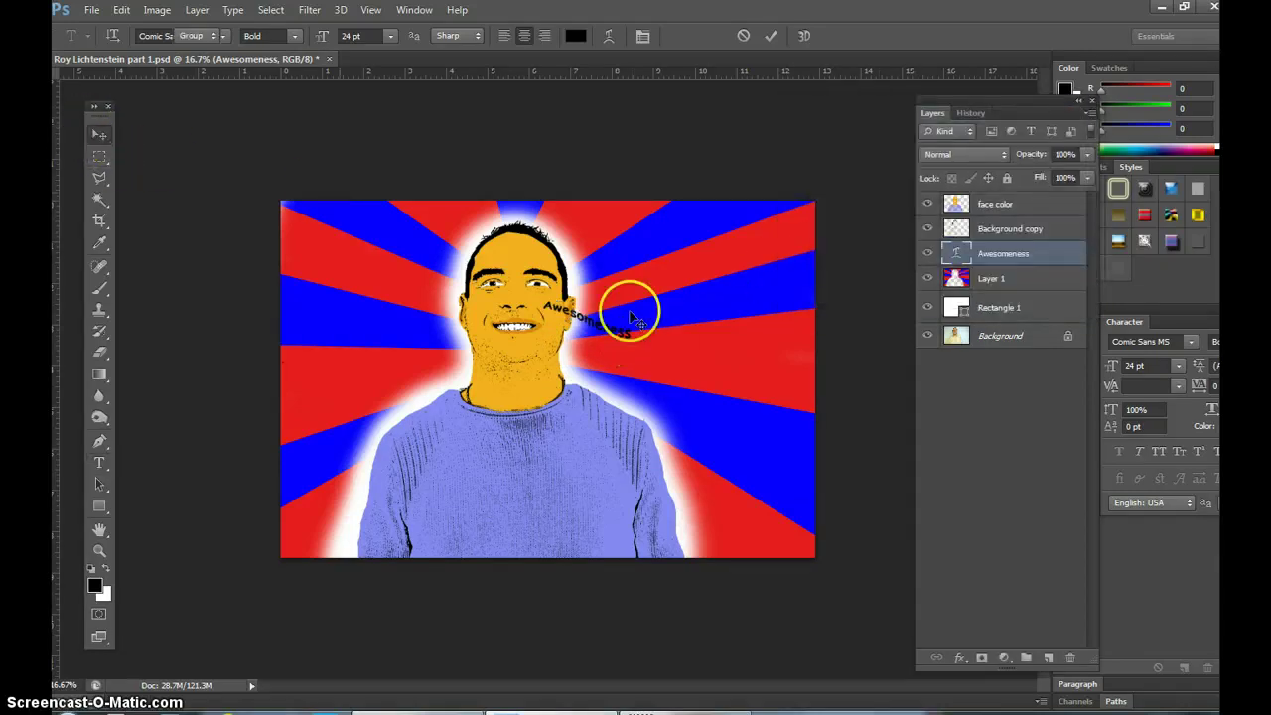
drag(631, 344, 623, 372)
click(122, 8)
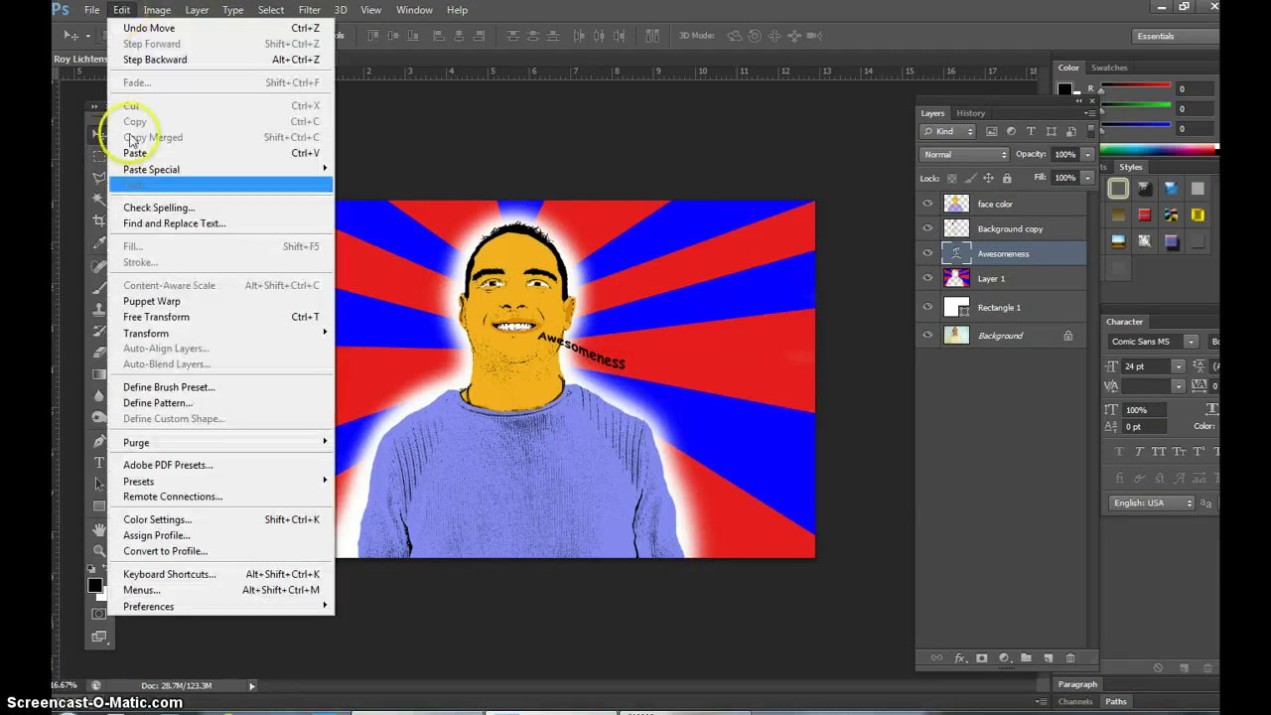
click(156, 318)
drag(627, 329, 769, 268)
drag(662, 389, 630, 426)
mouse_move(625, 312)
mouse_down()
mouse_move(645, 318)
mouse_move(623, 327)
mouse_up()
click(537, 327)
click(100, 133)
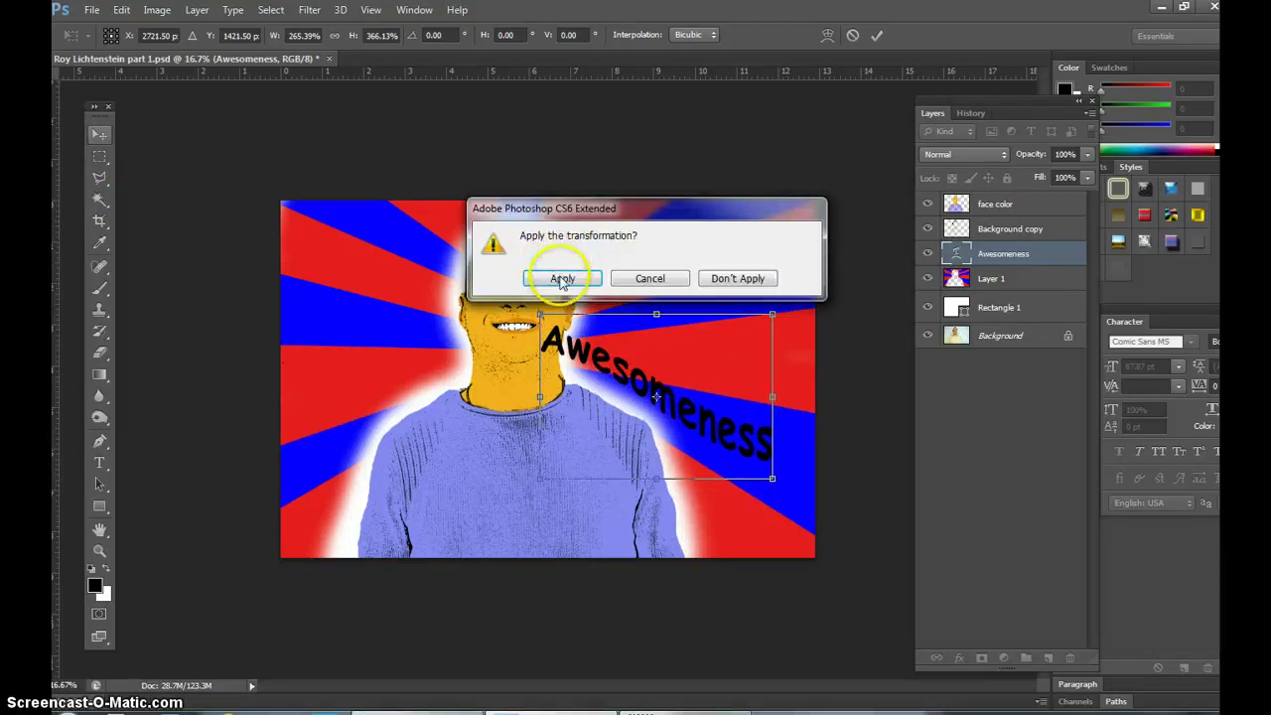
click(562, 279)
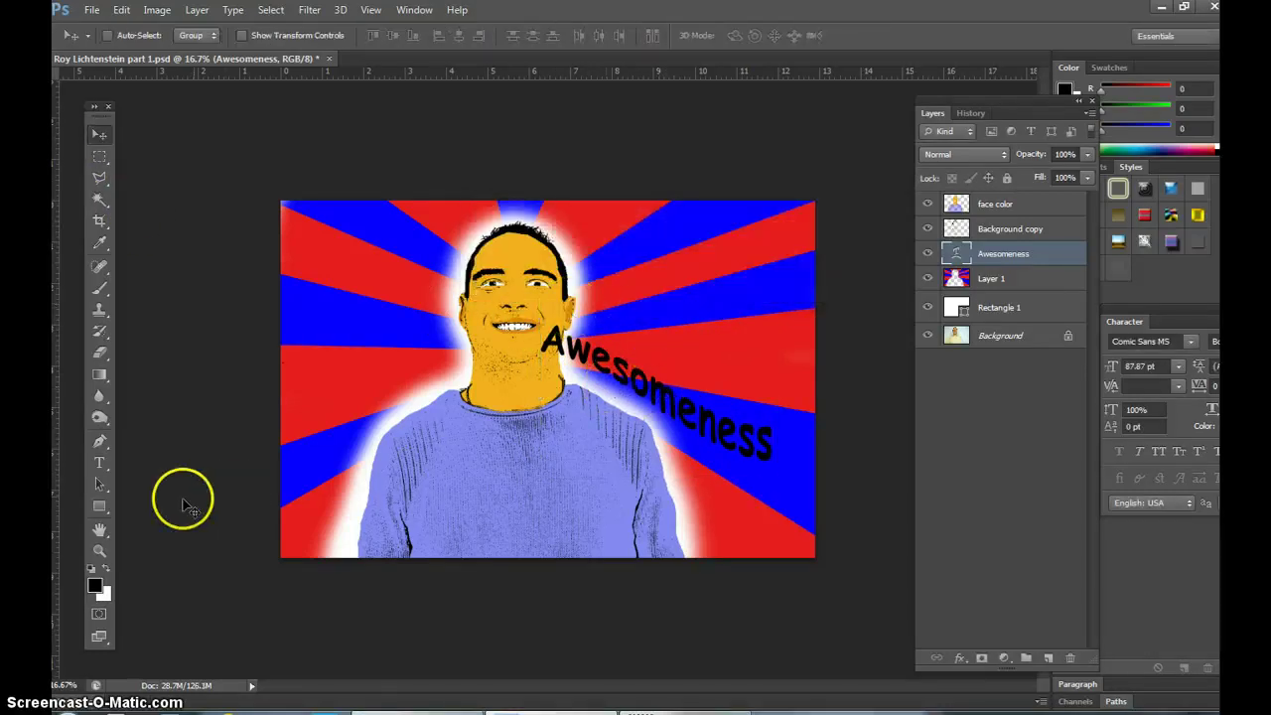
Step: Try adding three dots in front of "Awesomeness" and shift the lettering slightly toward the man's jaw
click(99, 463)
click(769, 446)
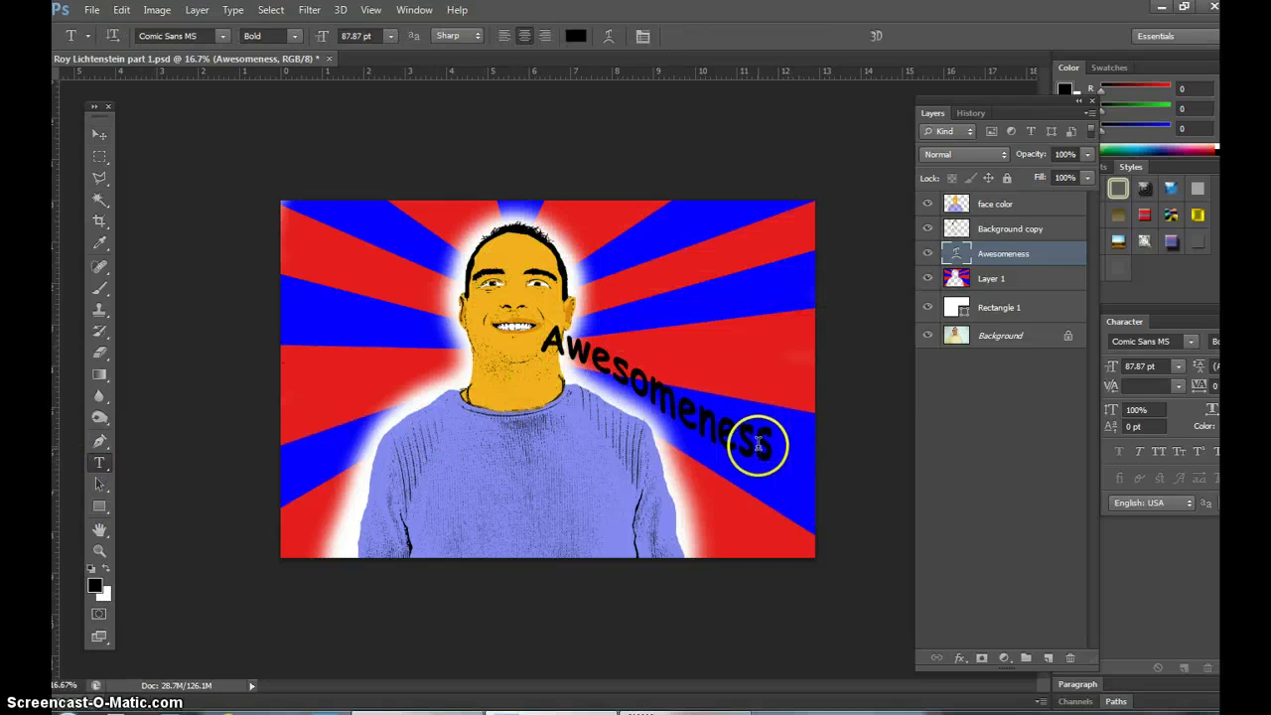
drag(781, 462, 724, 454)
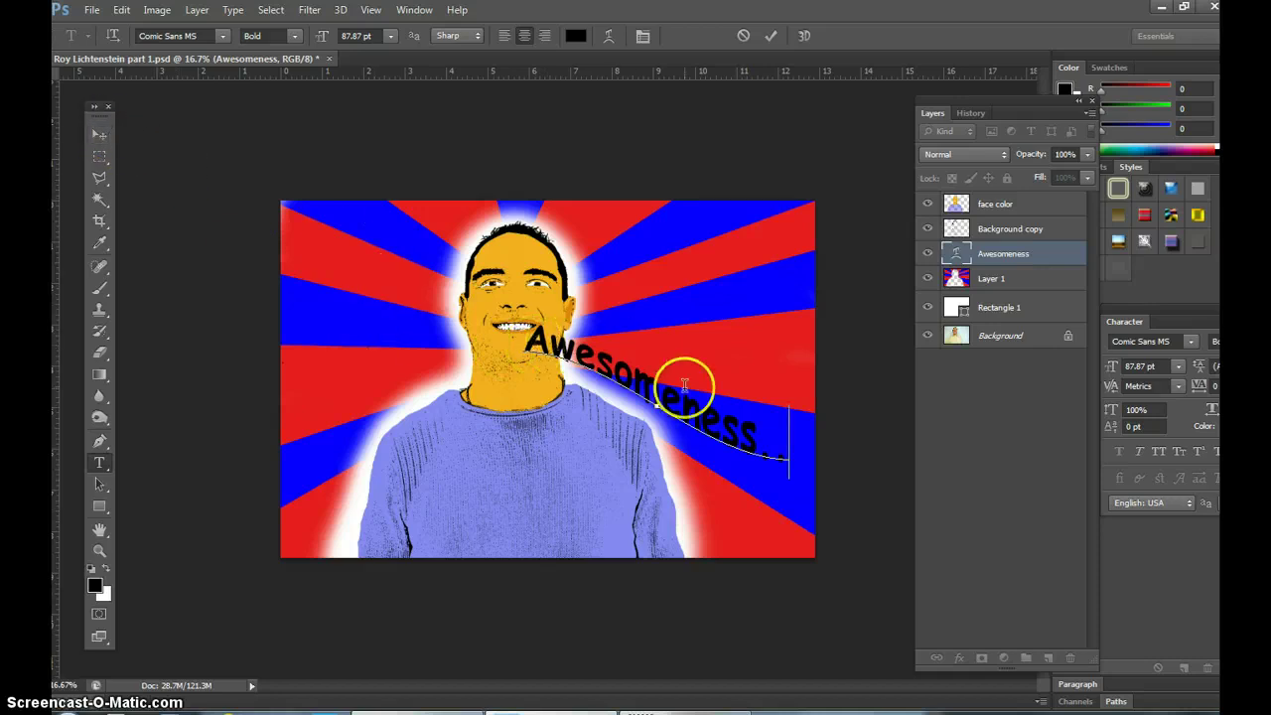
click(788, 455)
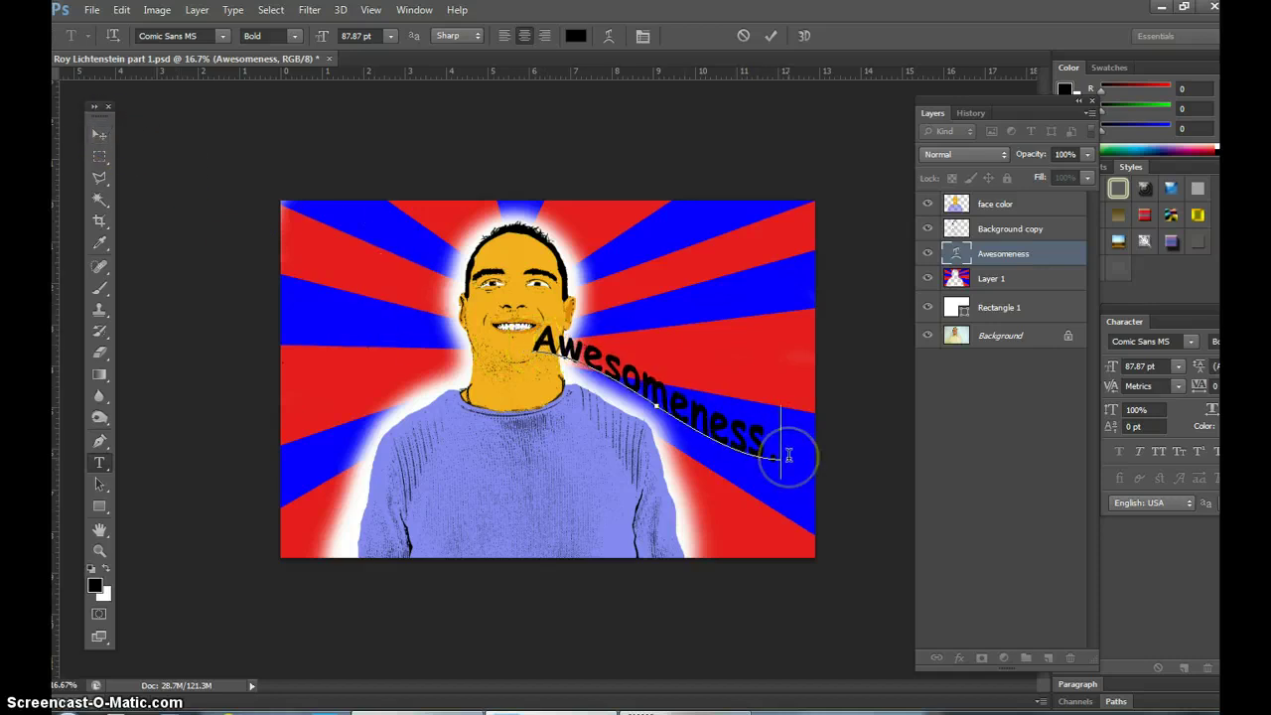
drag(543, 346, 604, 354)
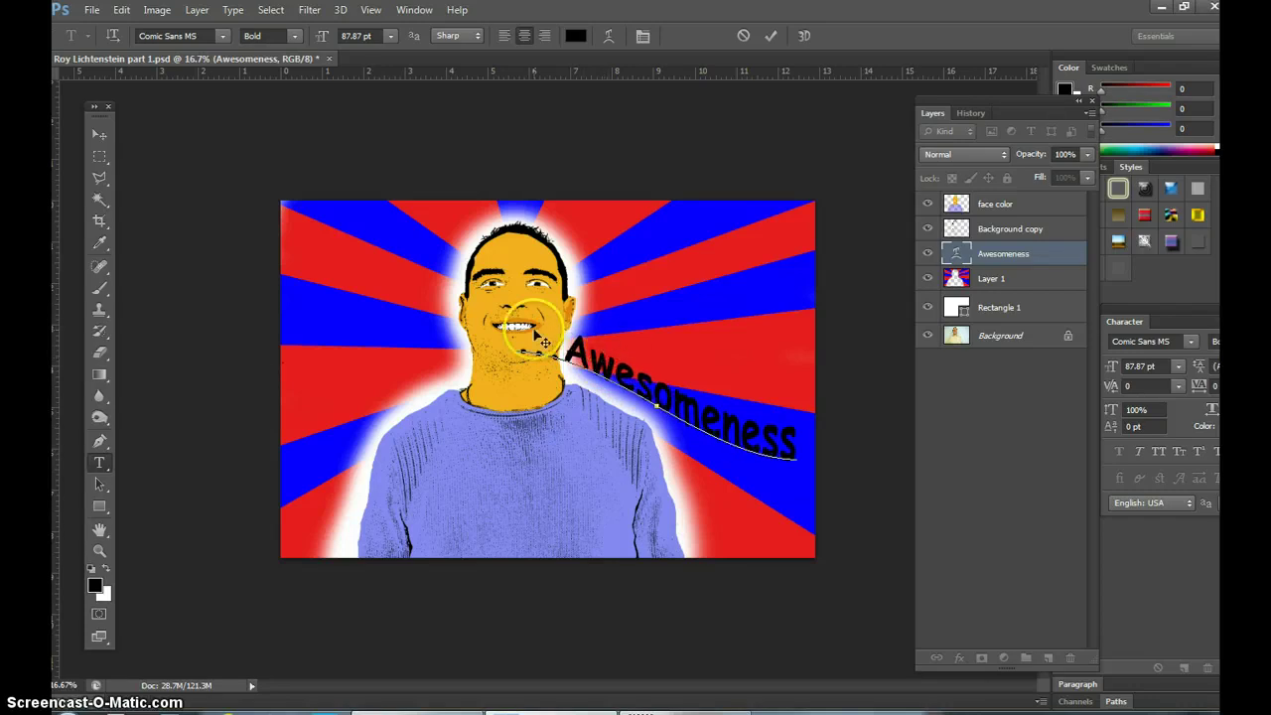
click(99, 134)
mouse_move(623, 381)
mouse_down()
mouse_move(624, 361)
mouse_move(601, 377)
mouse_up()
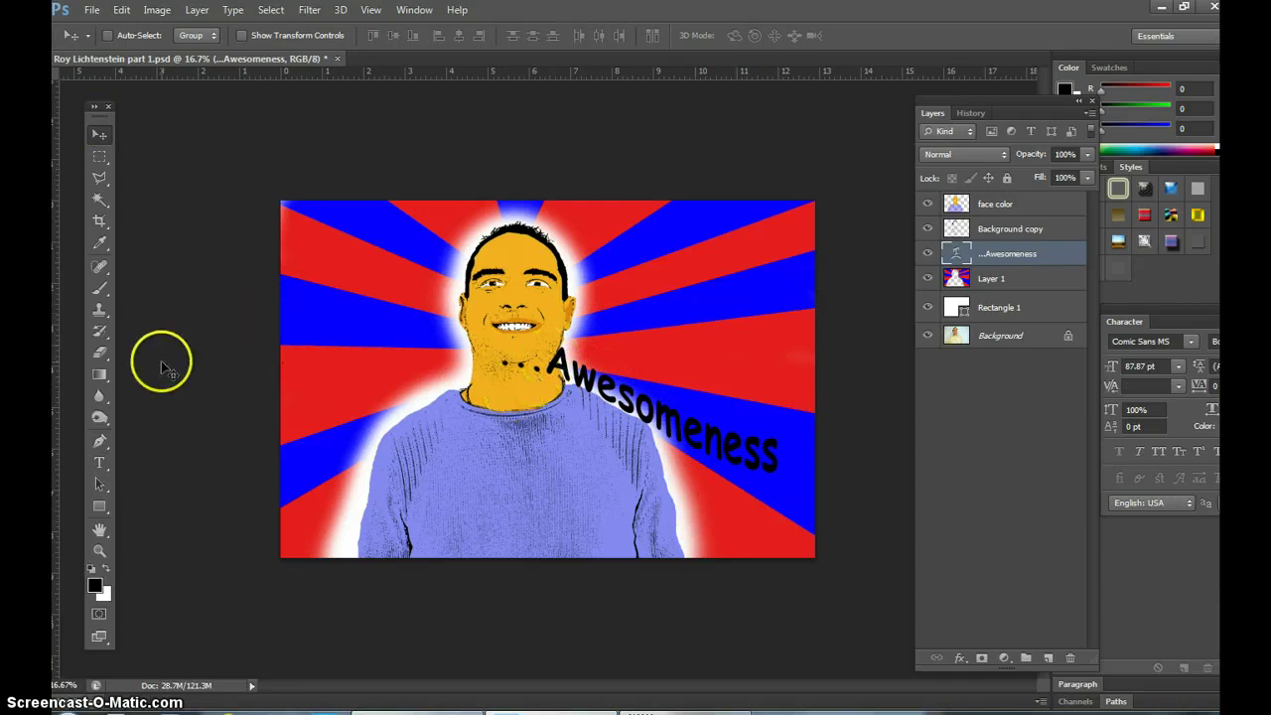
Step: Delete the three dots in front of "Awesomeness" and reposition the word slightly lower beside the jaw
click(100, 464)
drag(538, 363, 431, 364)
key(BackSpace)
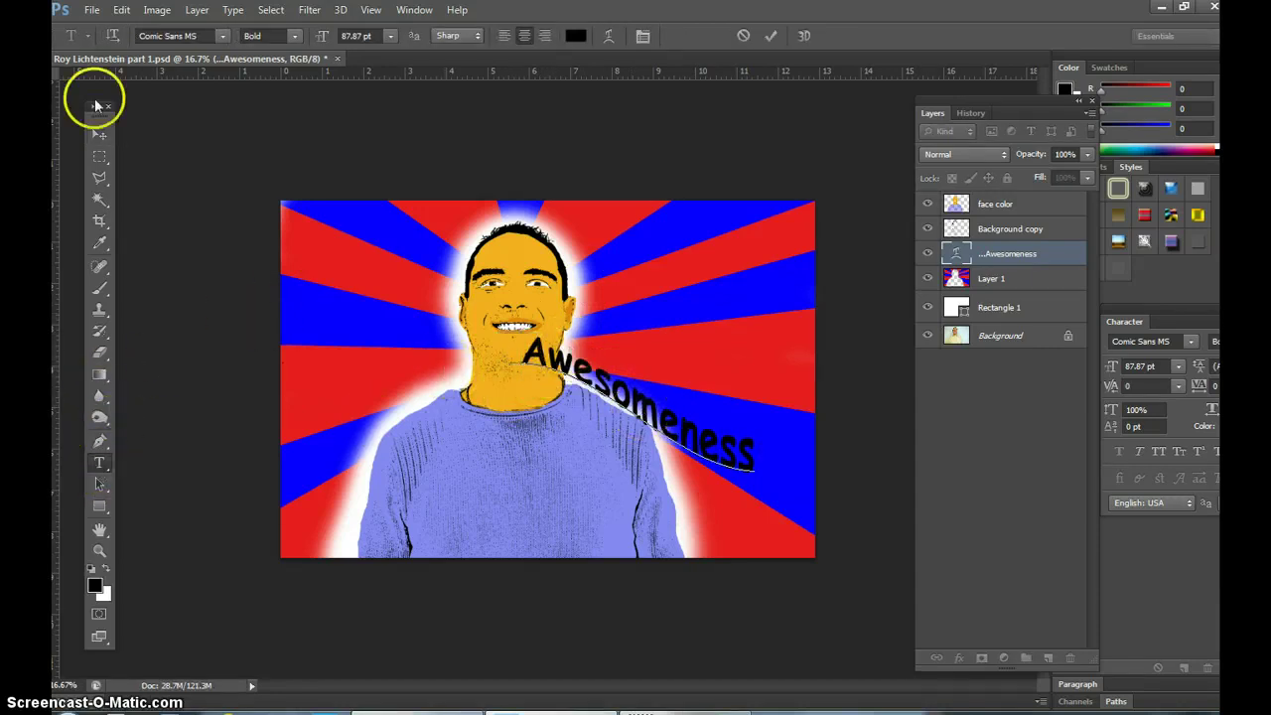
click(99, 134)
drag(655, 387, 672, 412)
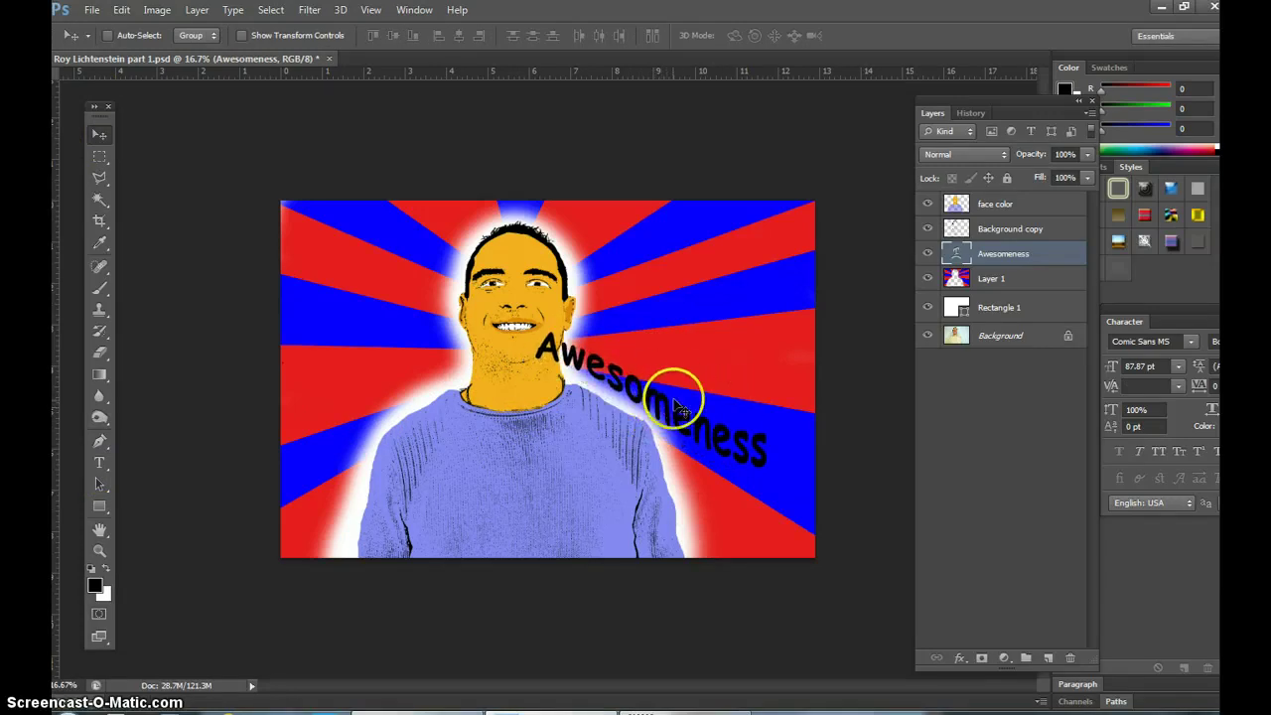
Step: Select the whole word "Awesomeness", try the Arc and Arc Upper warps, and change its warp style to Shell Upper
click(100, 462)
drag(731, 458, 497, 354)
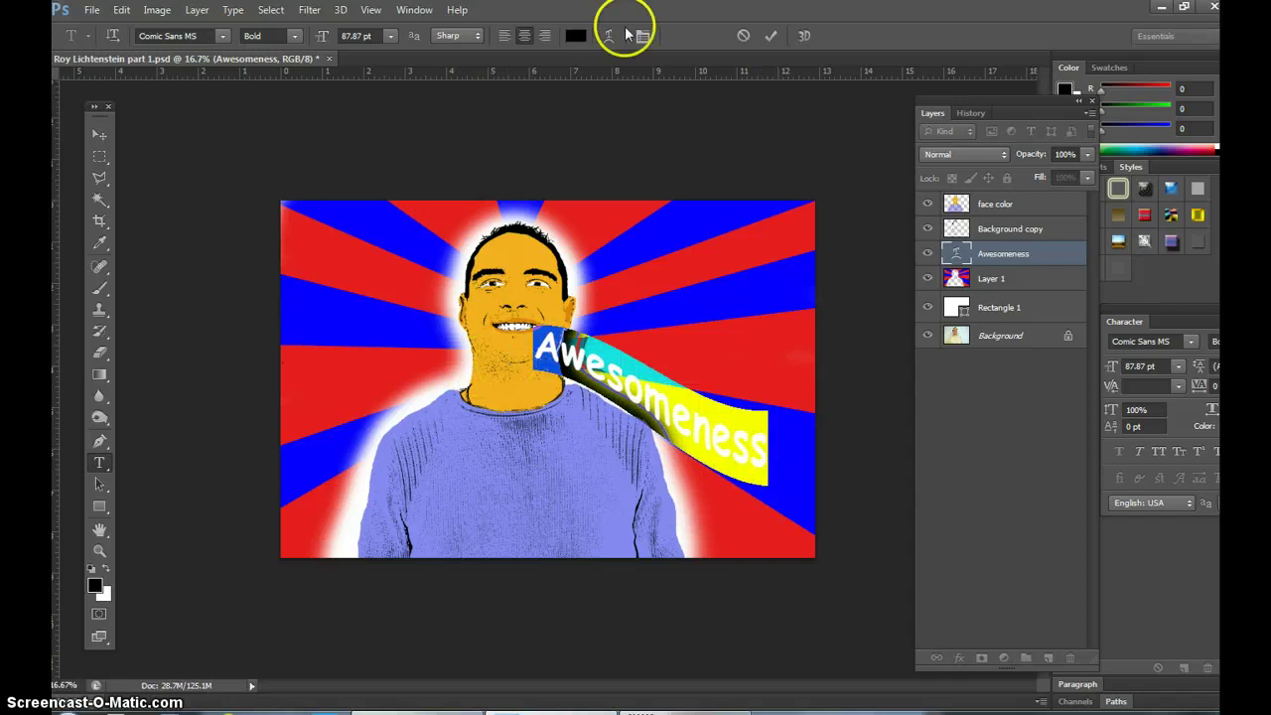
click(608, 35)
click(969, 143)
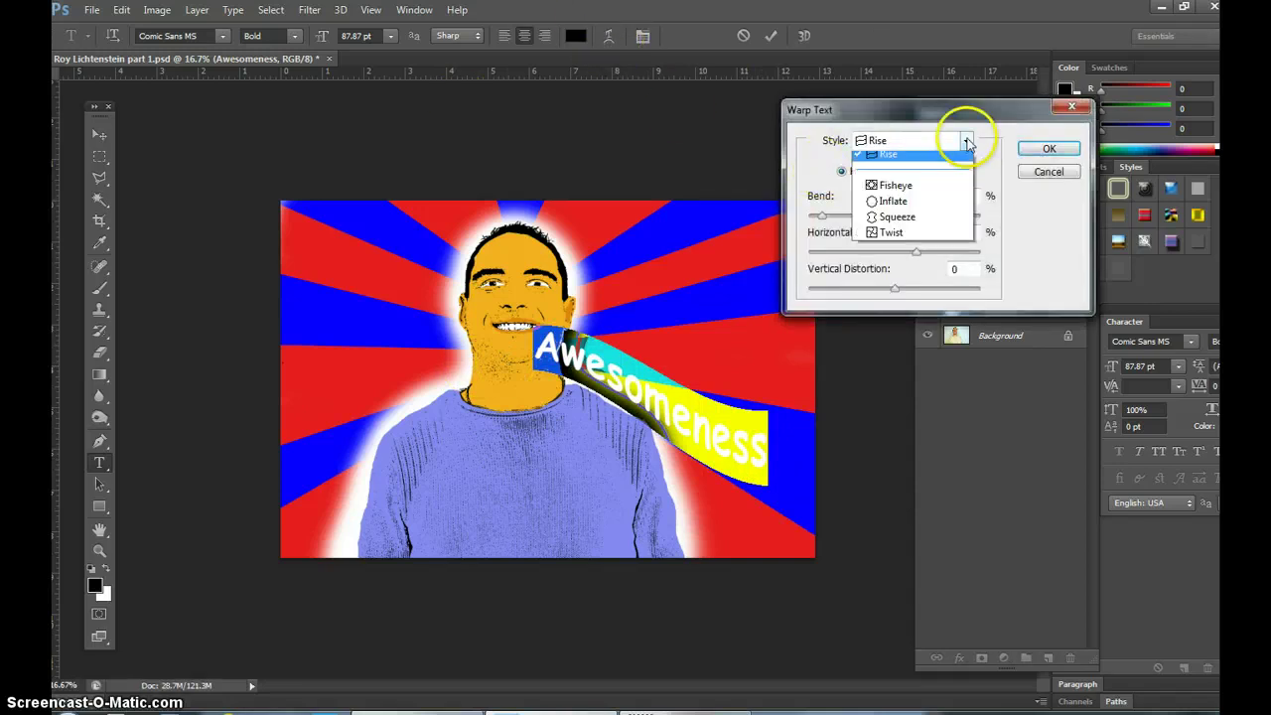
click(899, 140)
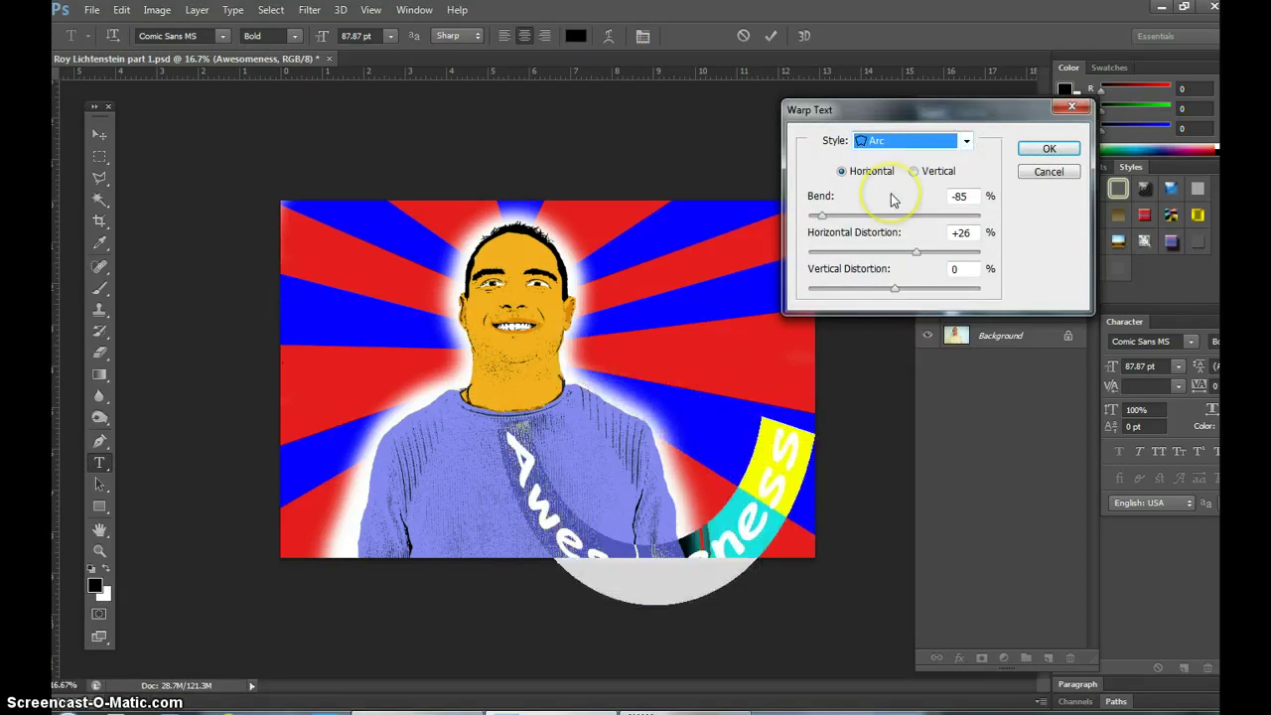
click(966, 141)
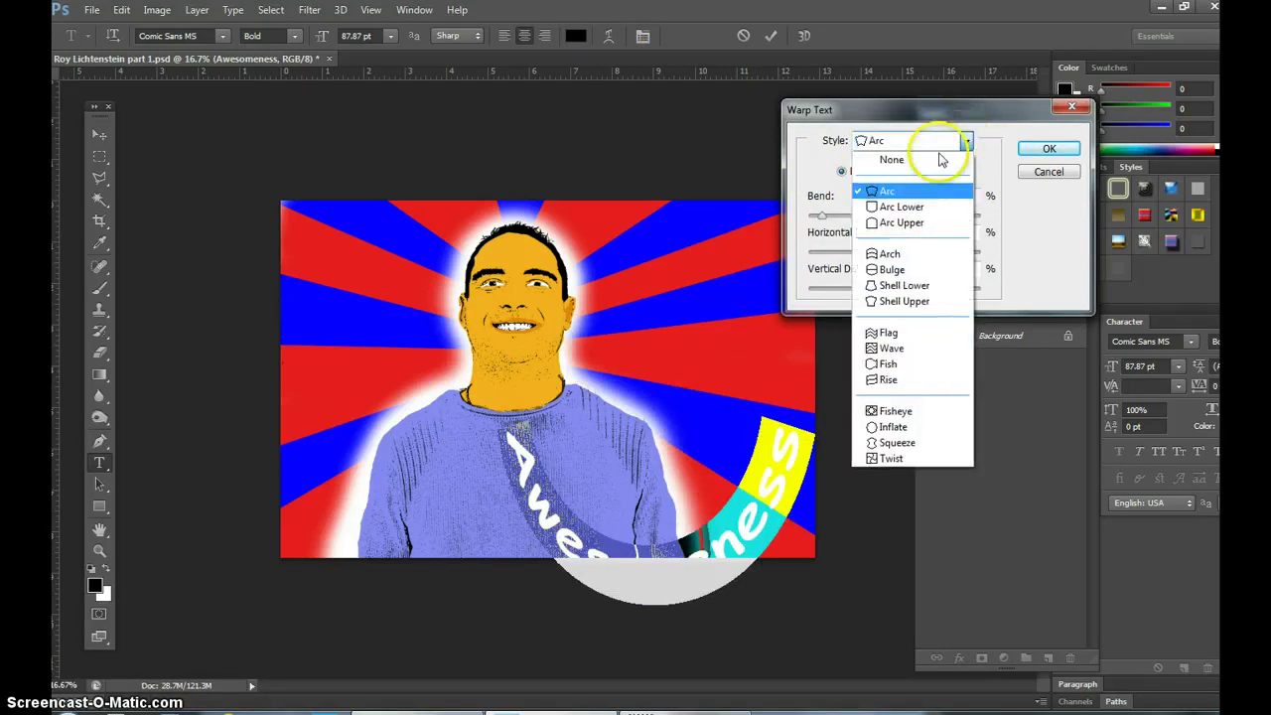
click(906, 228)
click(965, 140)
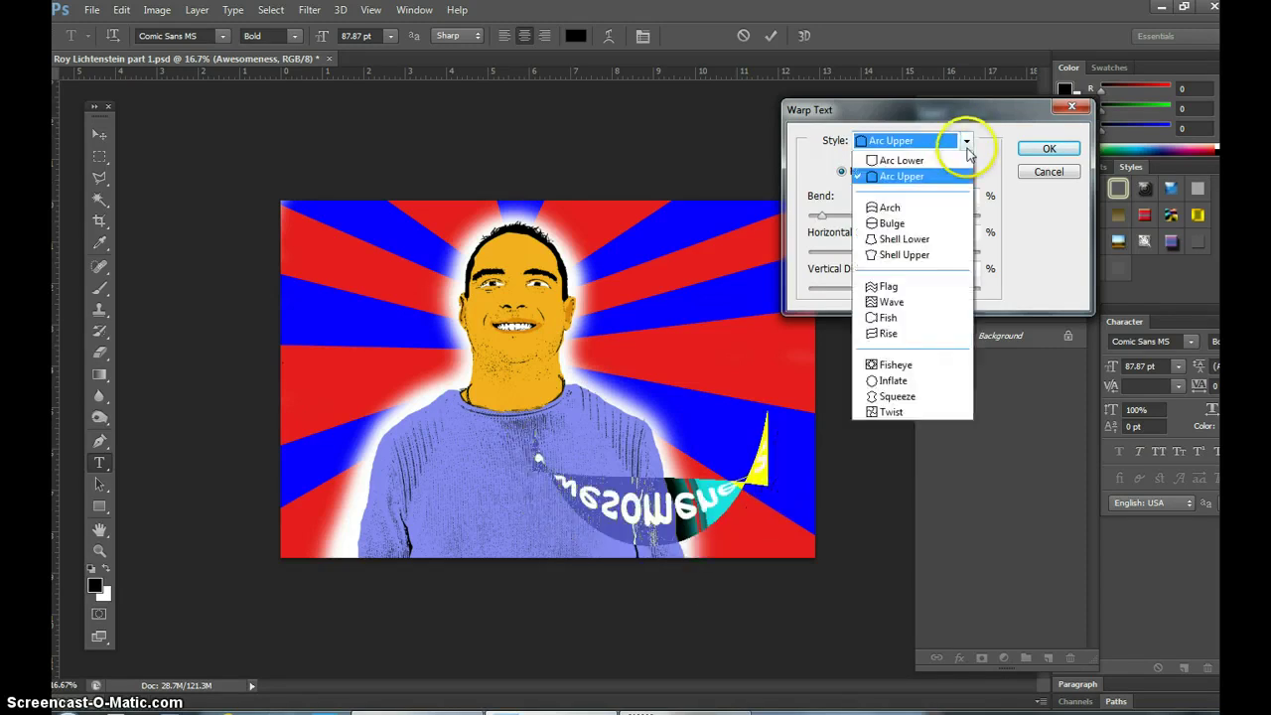
click(893, 301)
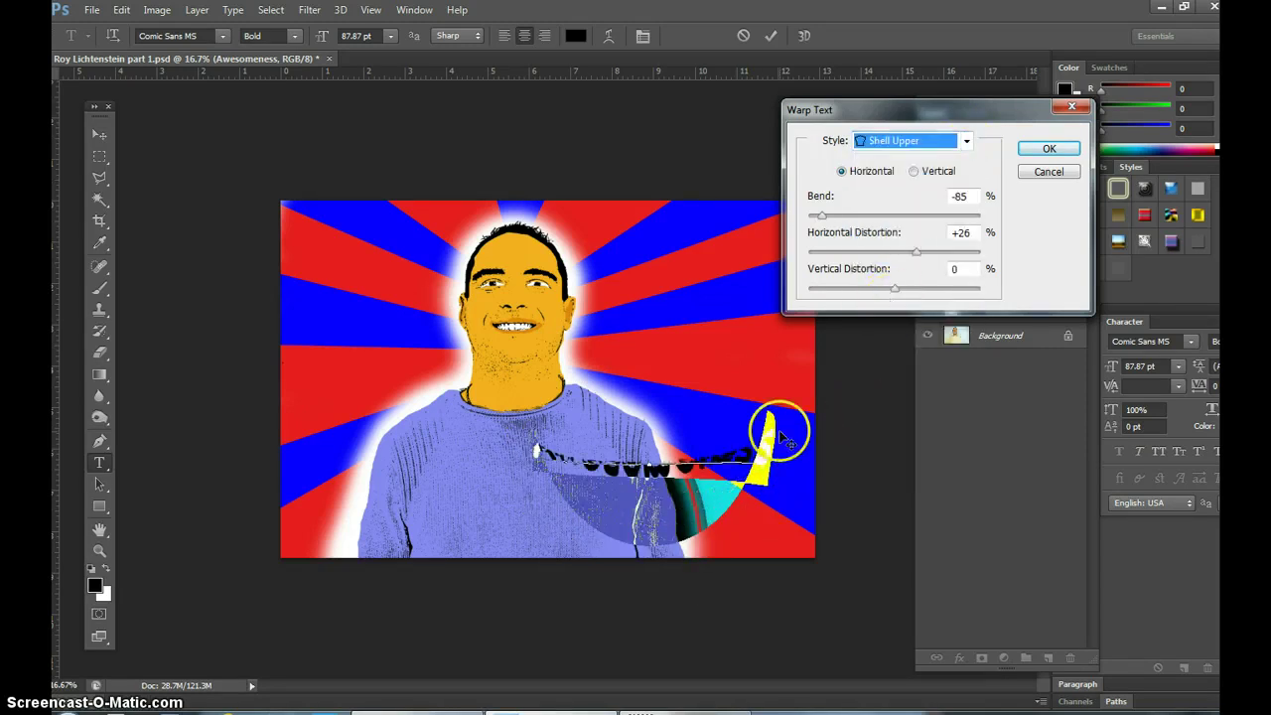
Step: Give the Shell Upper warp a strong positive bend, apply it, and move the lettering onto the chest of the sweater
click(824, 219)
text(100)
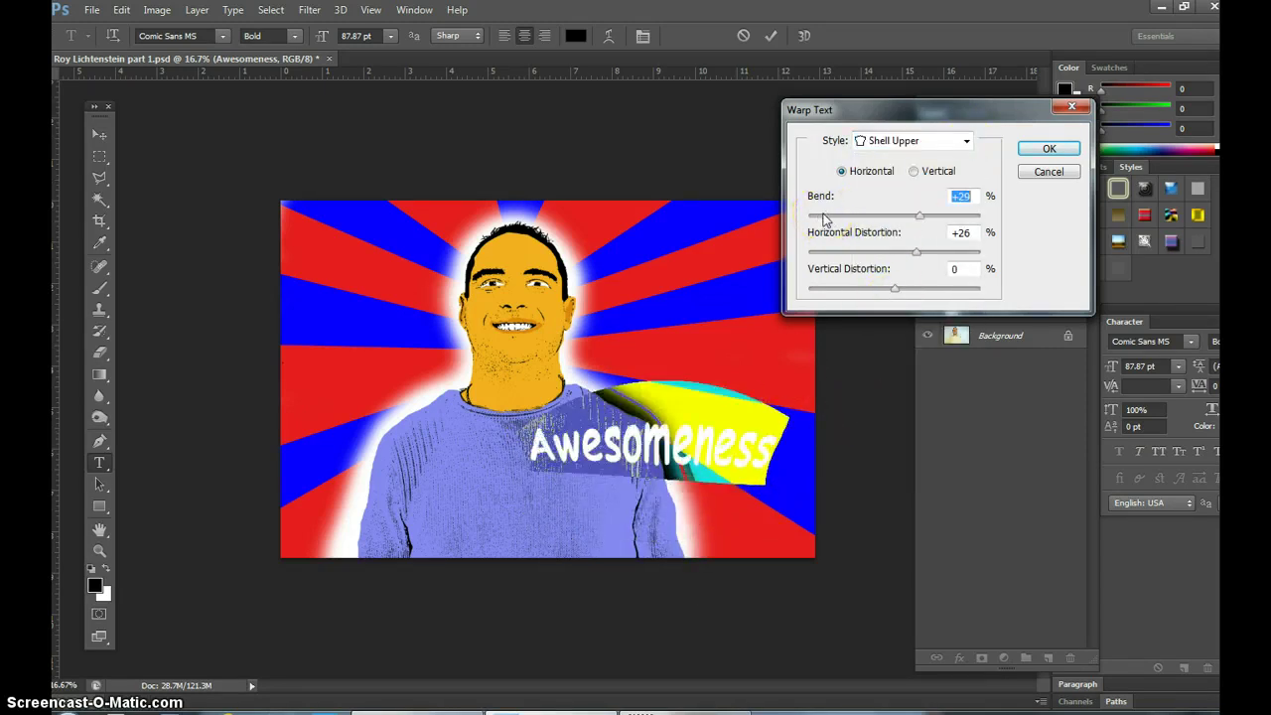
click(1027, 152)
click(99, 134)
drag(601, 465, 578, 523)
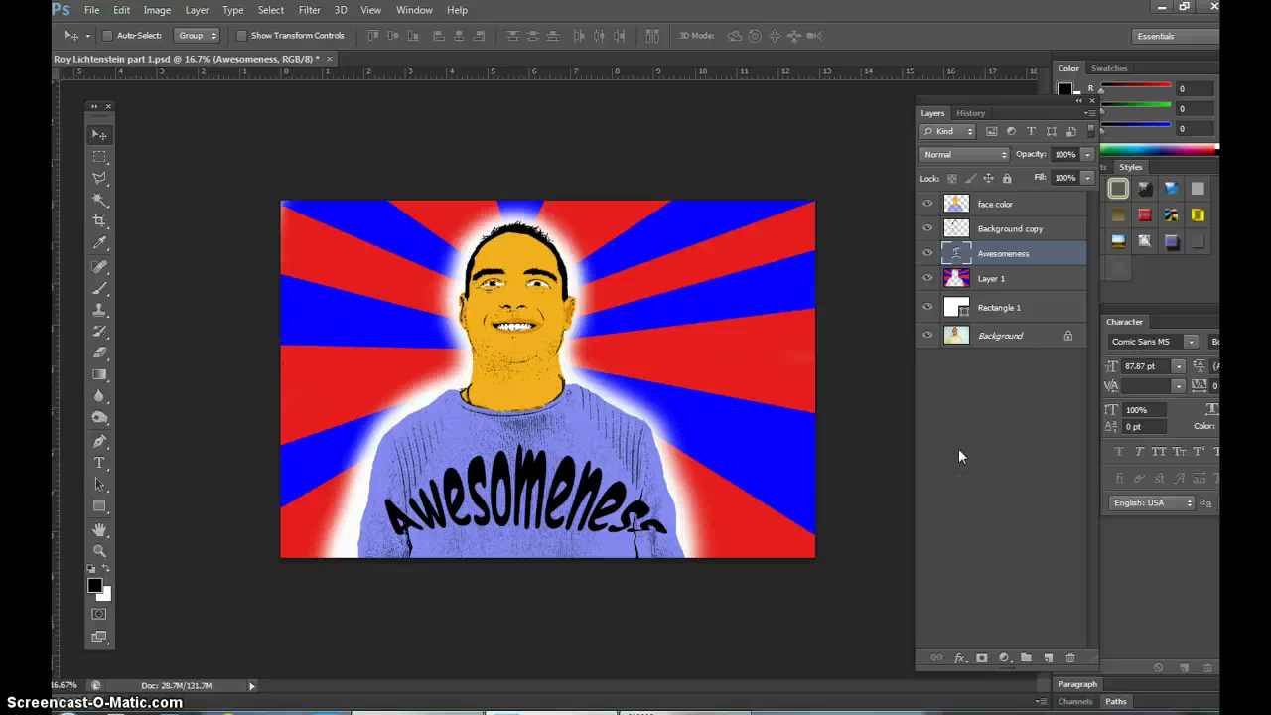
Step: Switch to Chrome to examine the Lichtenstein image results as a style reference, and return to the portrait in Photoshop
mouse_move(939, 437)
mouse_down()
mouse_move(965, 307)
mouse_move(590, 420)
mouse_move(535, 455)
mouse_up()
key(alt+Tab)
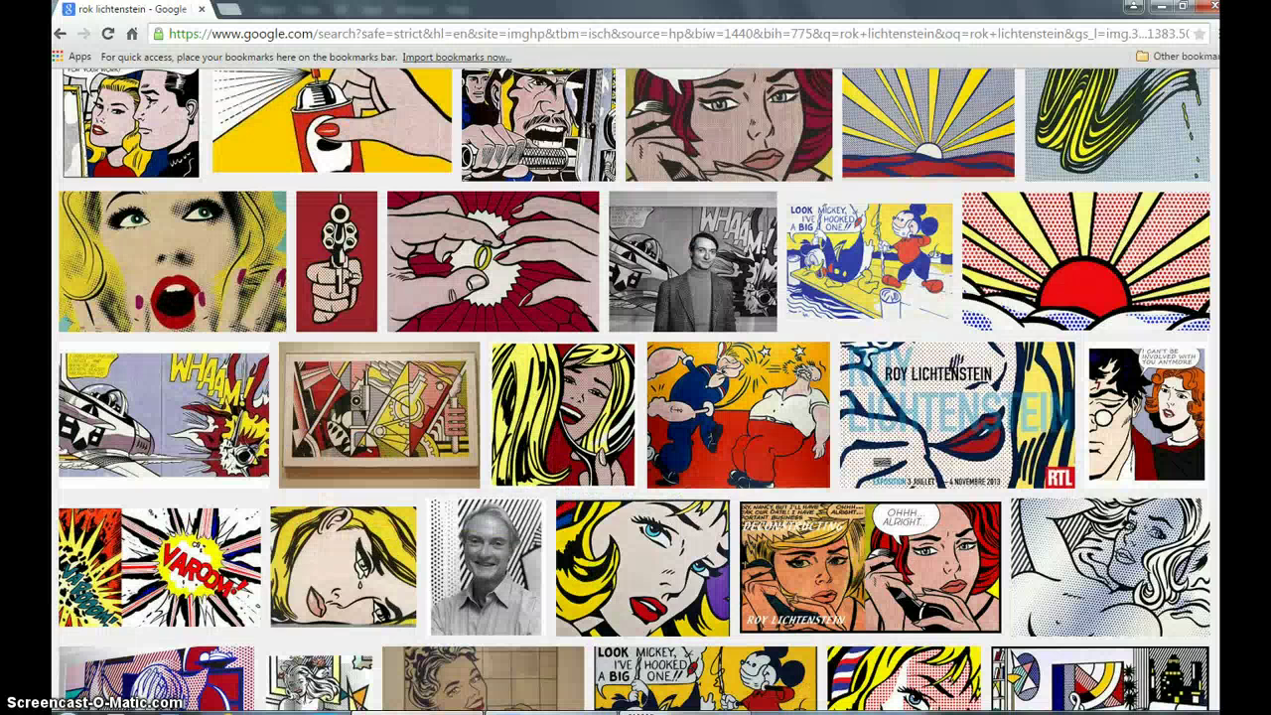
key(alt+Tab)
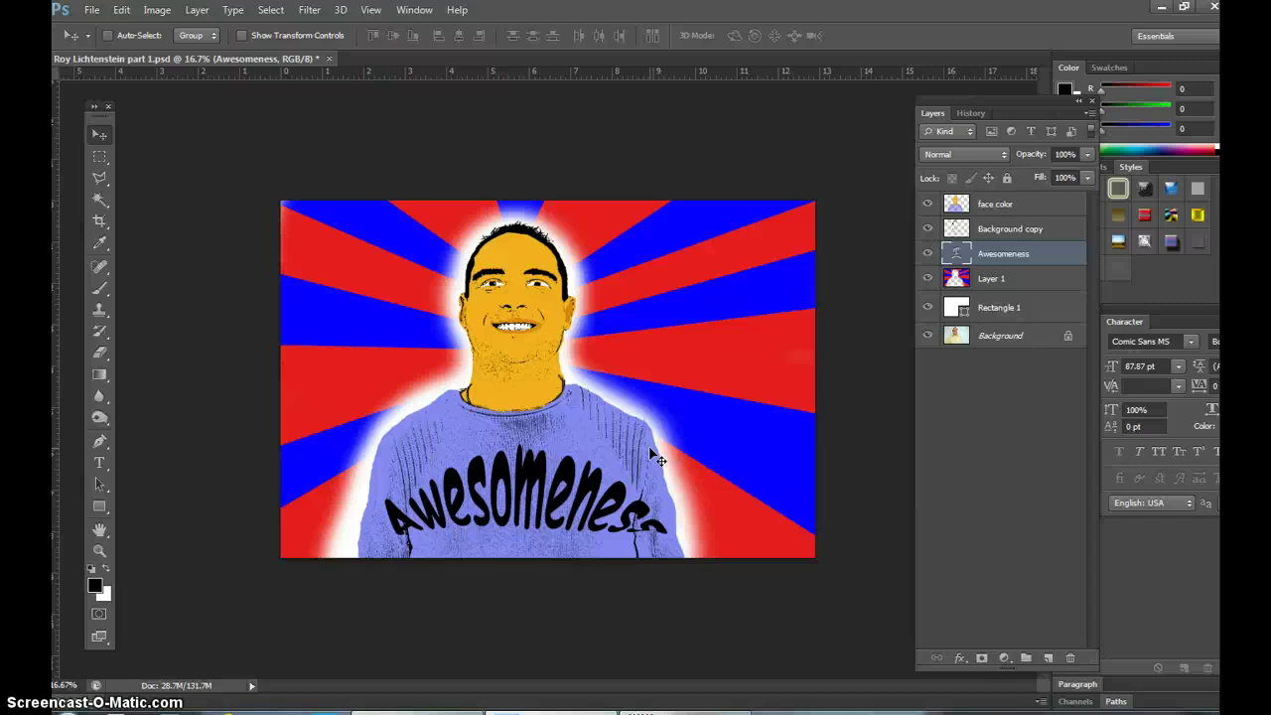
click(603, 703)
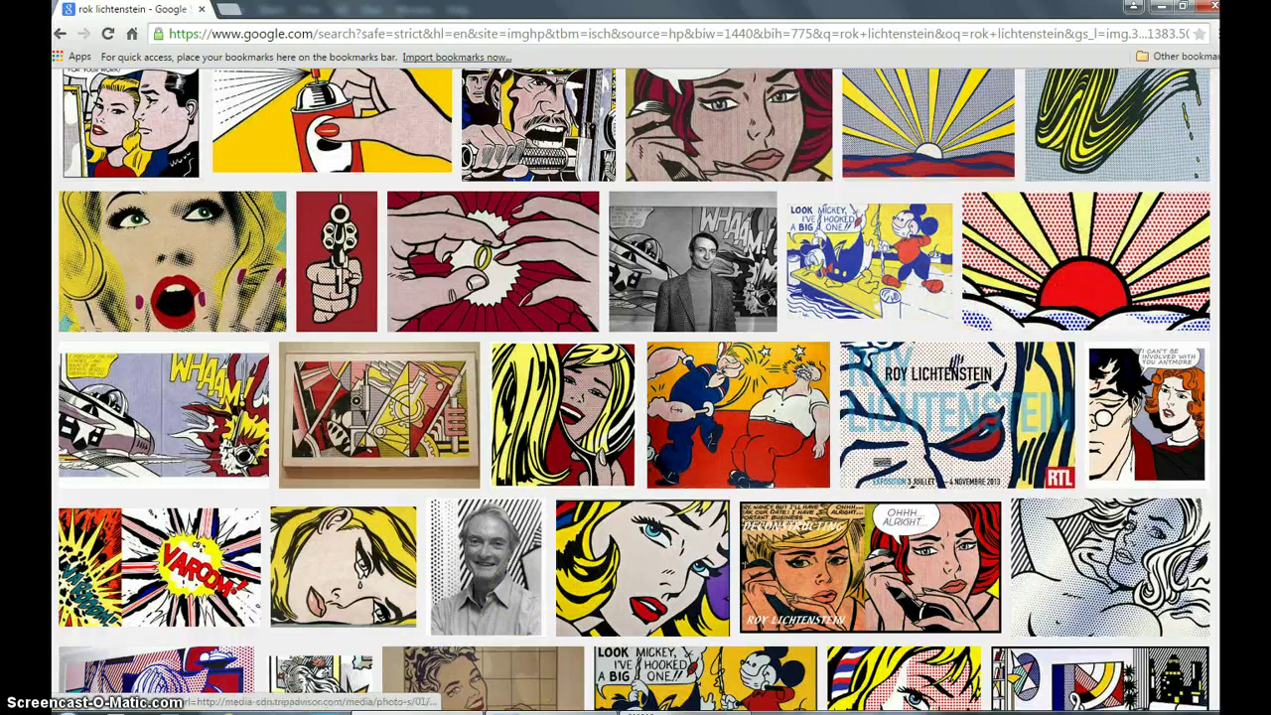
click(556, 697)
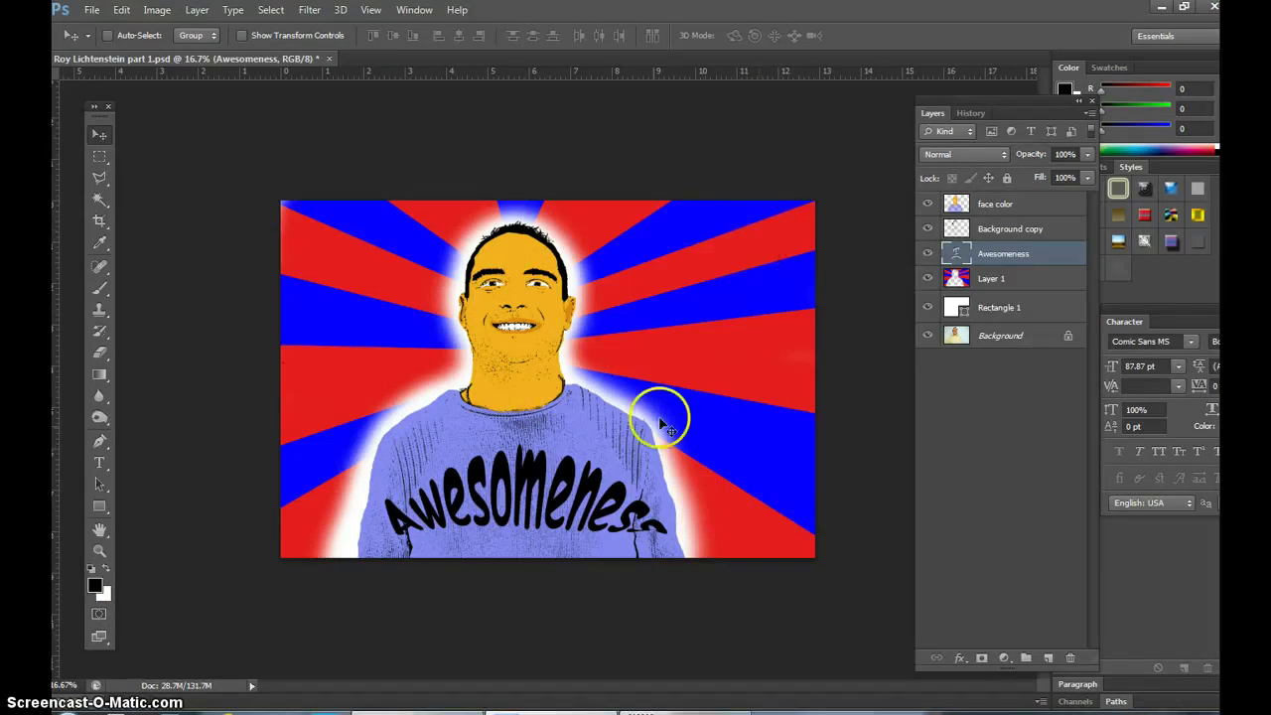
Step: Move the "Awesomeness" lettering slightly lower on the sweater
drag(585, 505, 584, 524)
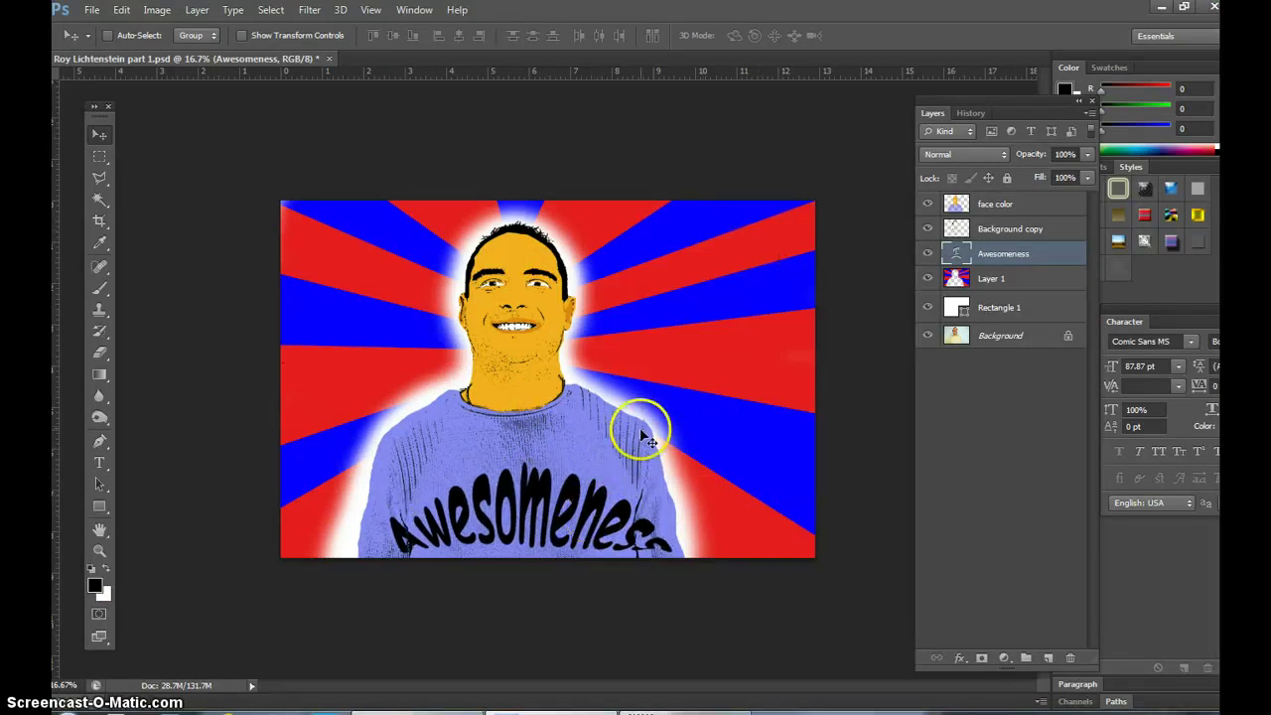